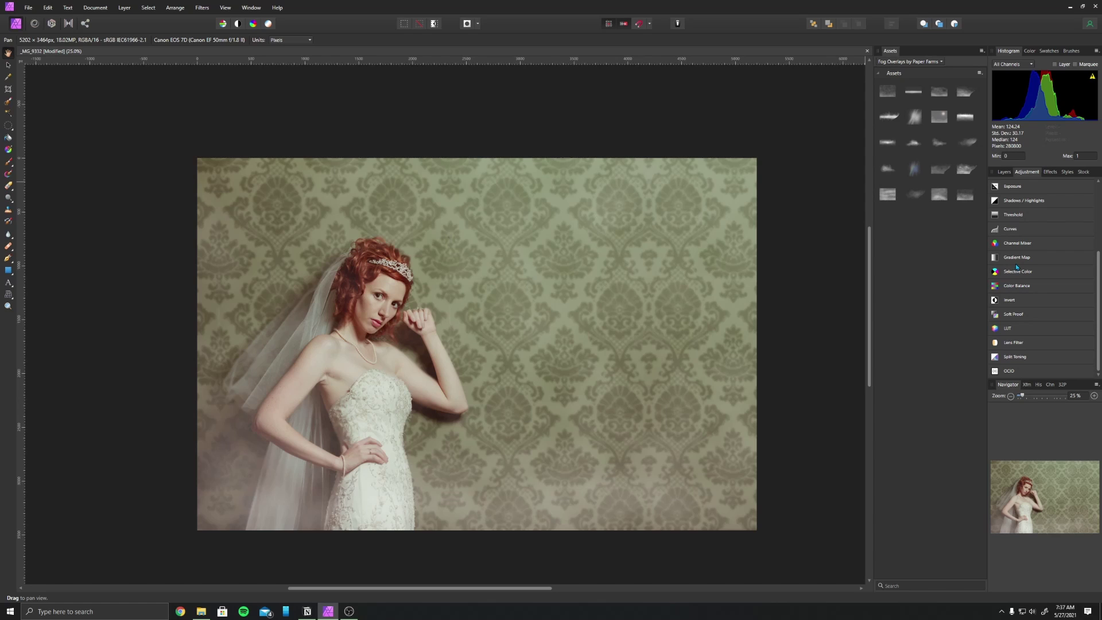
Try a Warm white balance adjustment at 12%, preview its blend modes, and delete the adjustment
scroll(1035, 311, "up", 3)
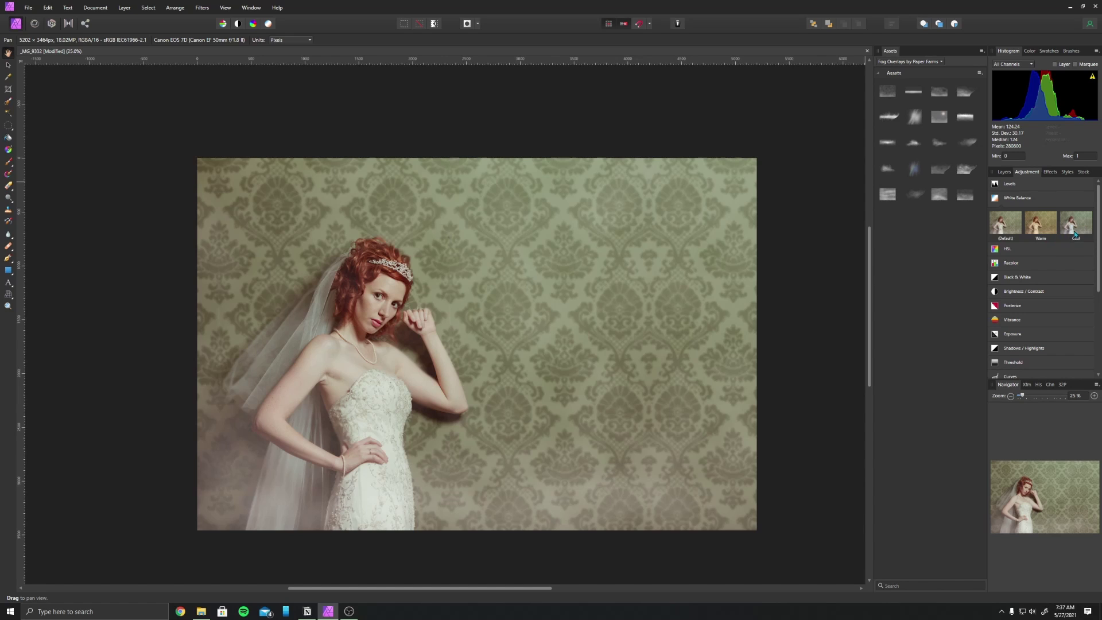
left_click(1041, 224)
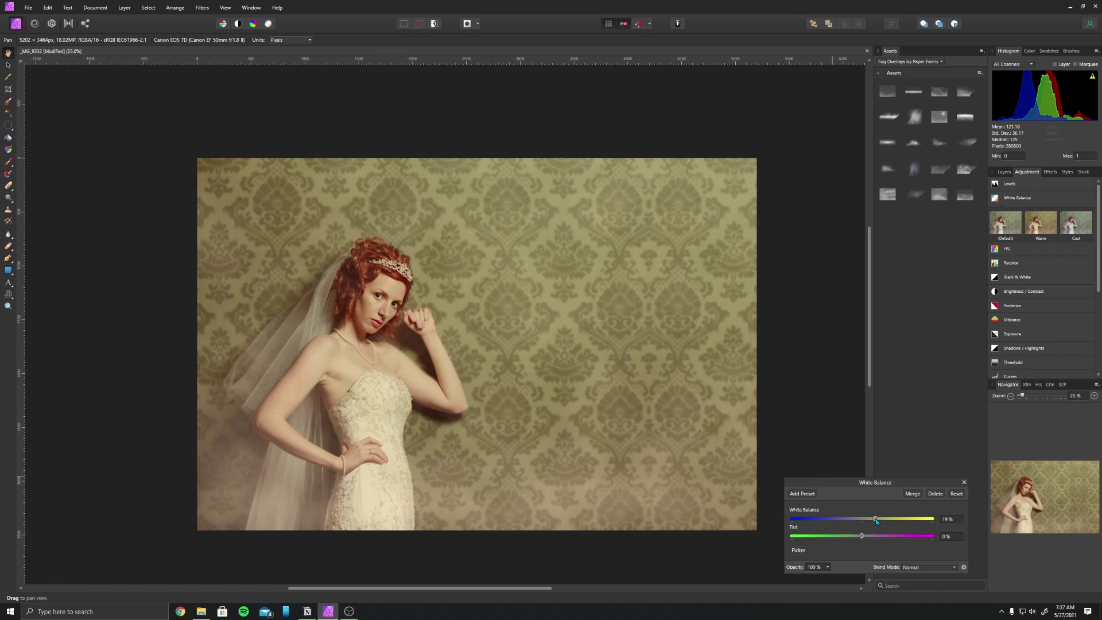
left_click_drag(877, 519, 870, 521)
left_click(949, 566)
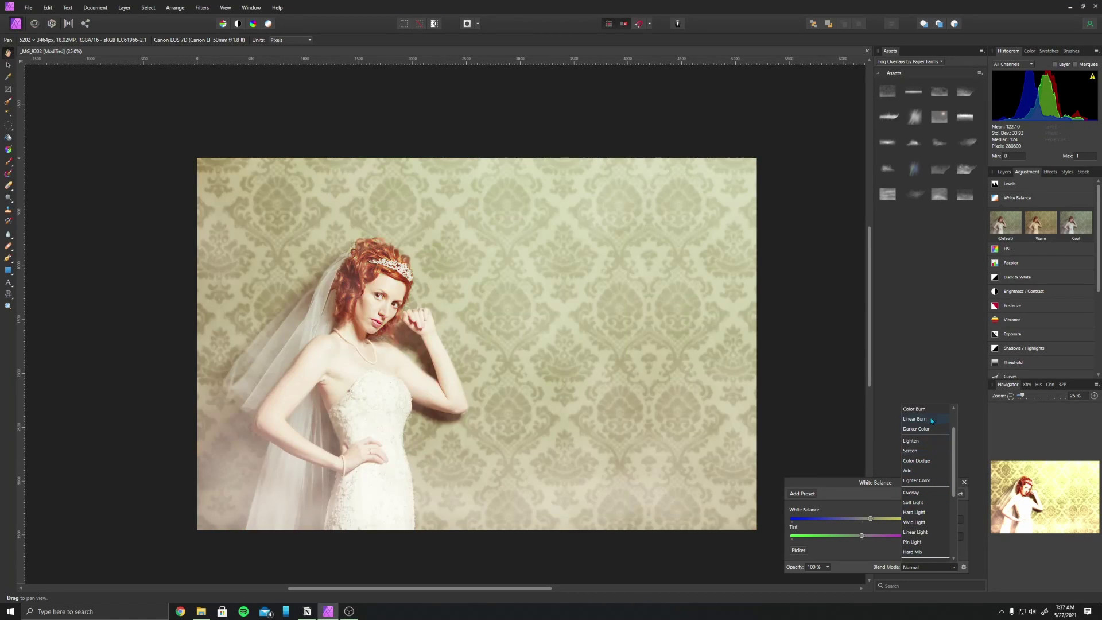
left_click(935, 357)
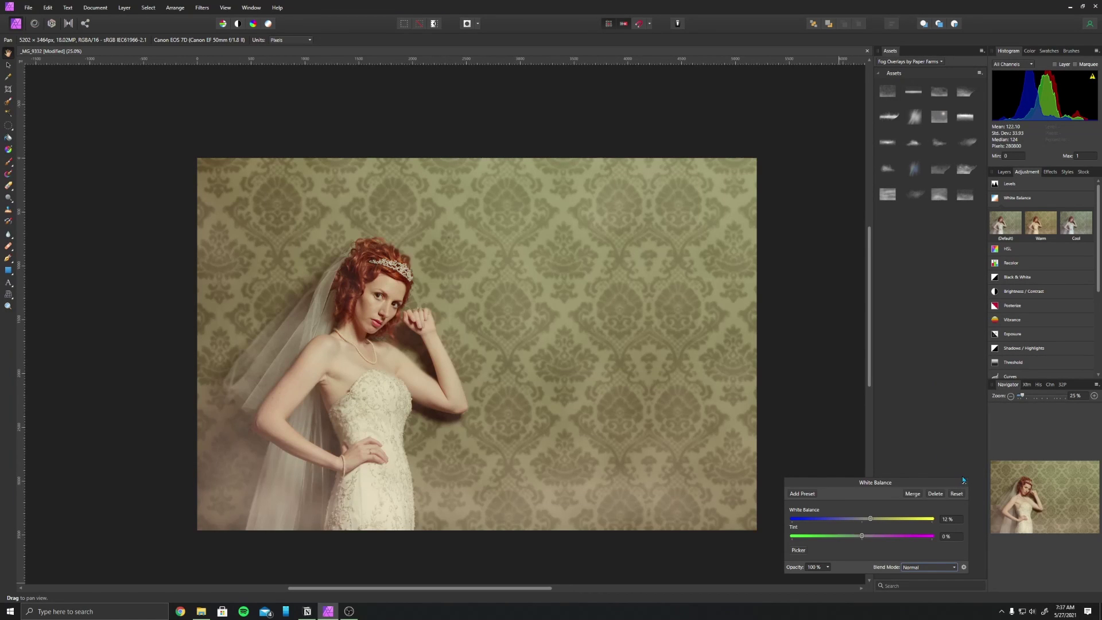
left_click(936, 494)
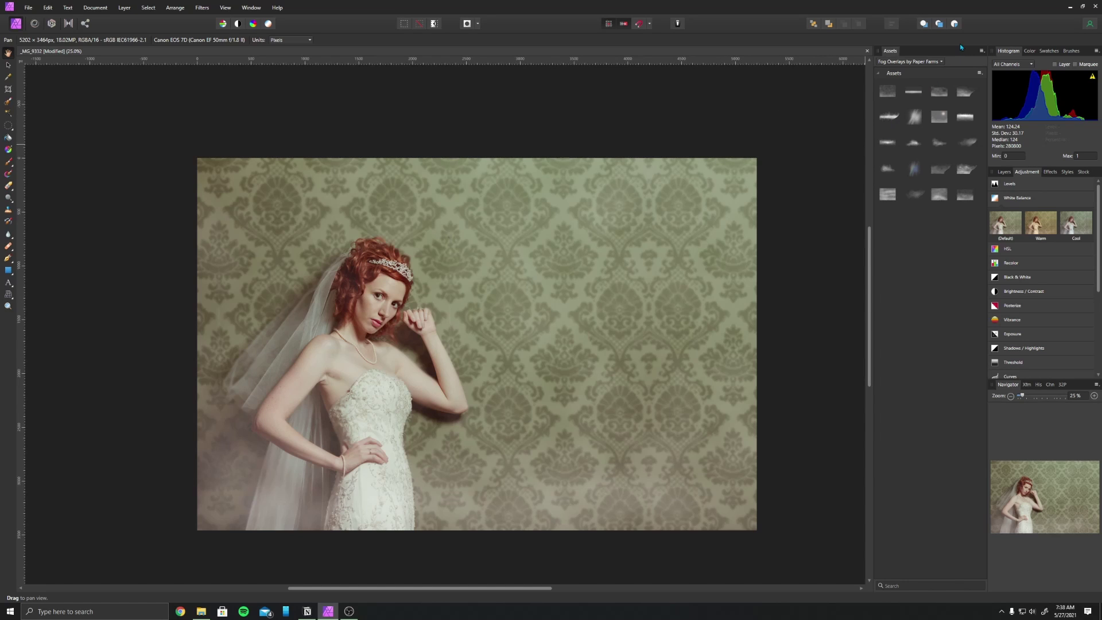
View the layer stack and browse the available asset categories, keeping Fog Overlays by Paper Farms
left_click(1004, 172)
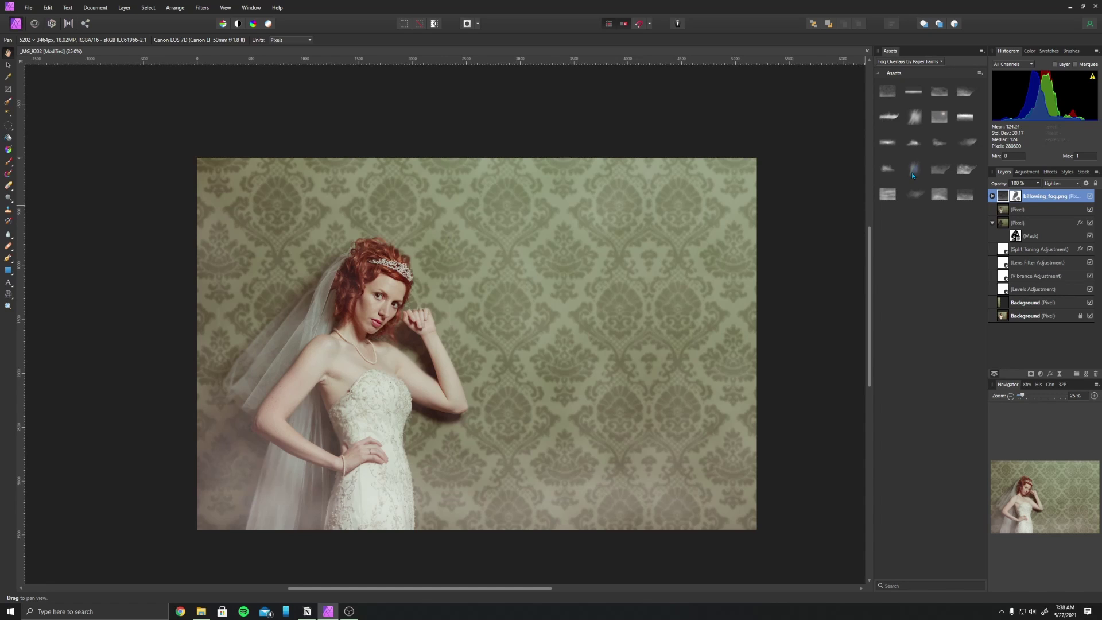
left_click(916, 63)
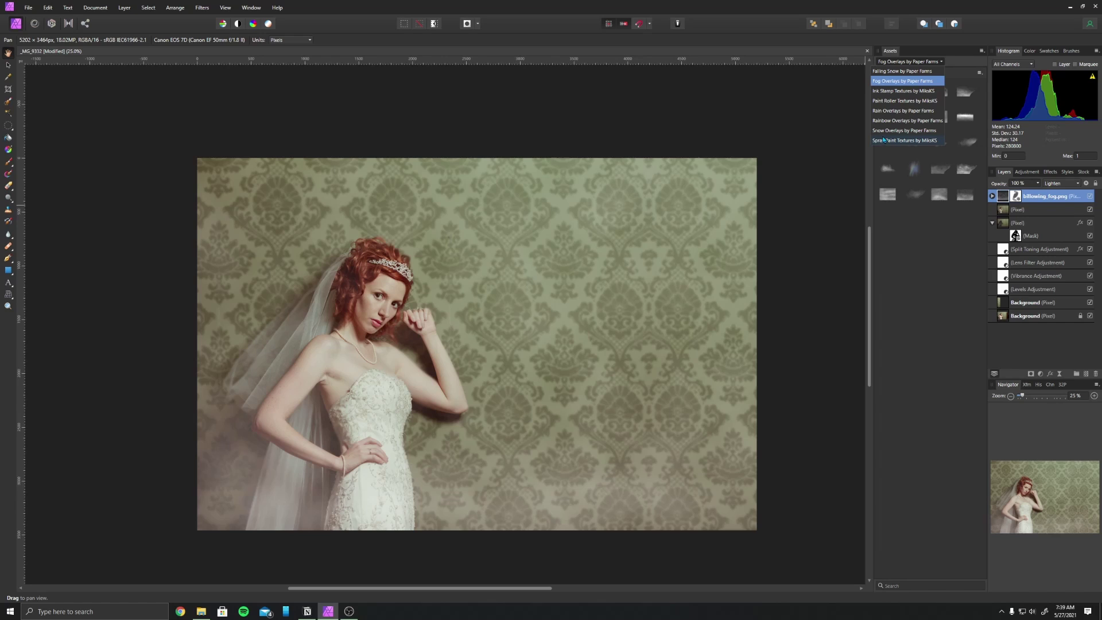
left_click(949, 350)
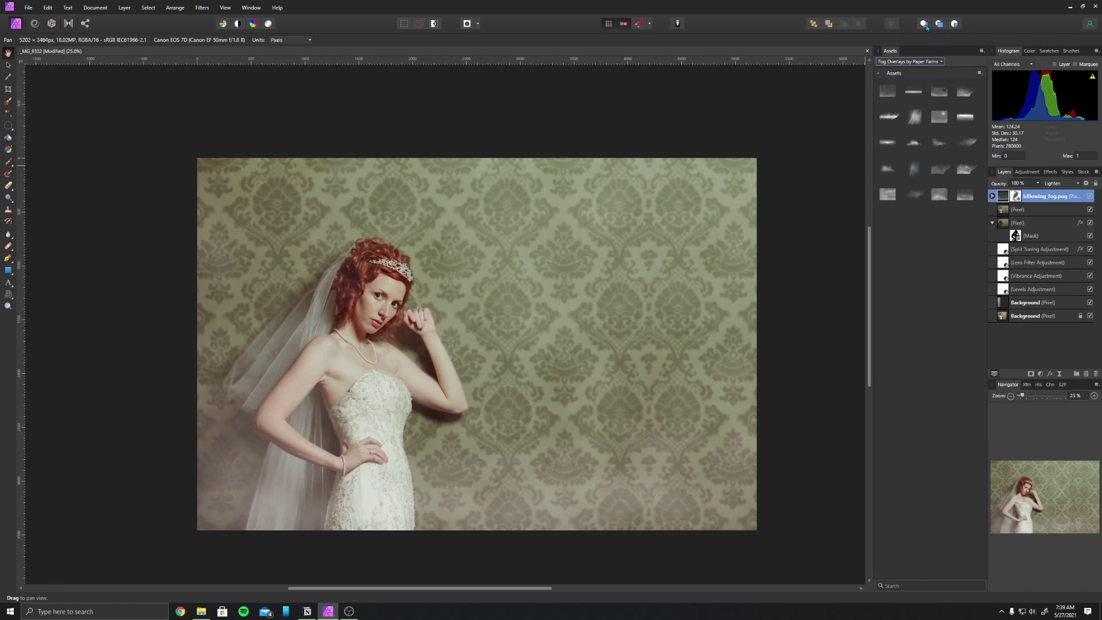
Move the billowing_fog.png layer back one level, send it to the very back, and return it to the front
left_click(829, 24)
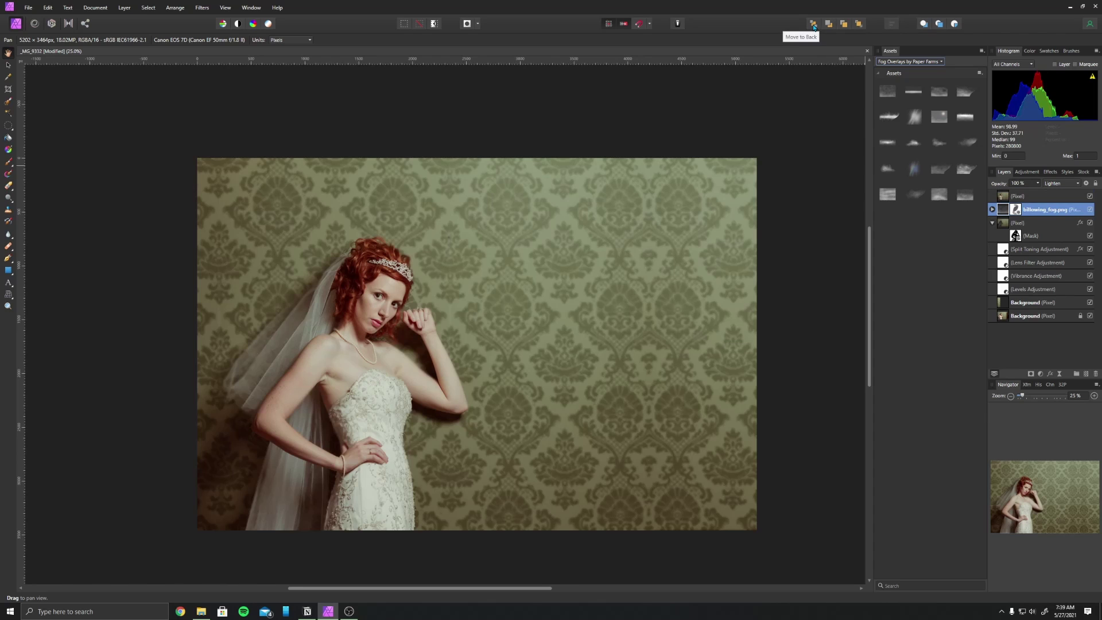
left_click(813, 25)
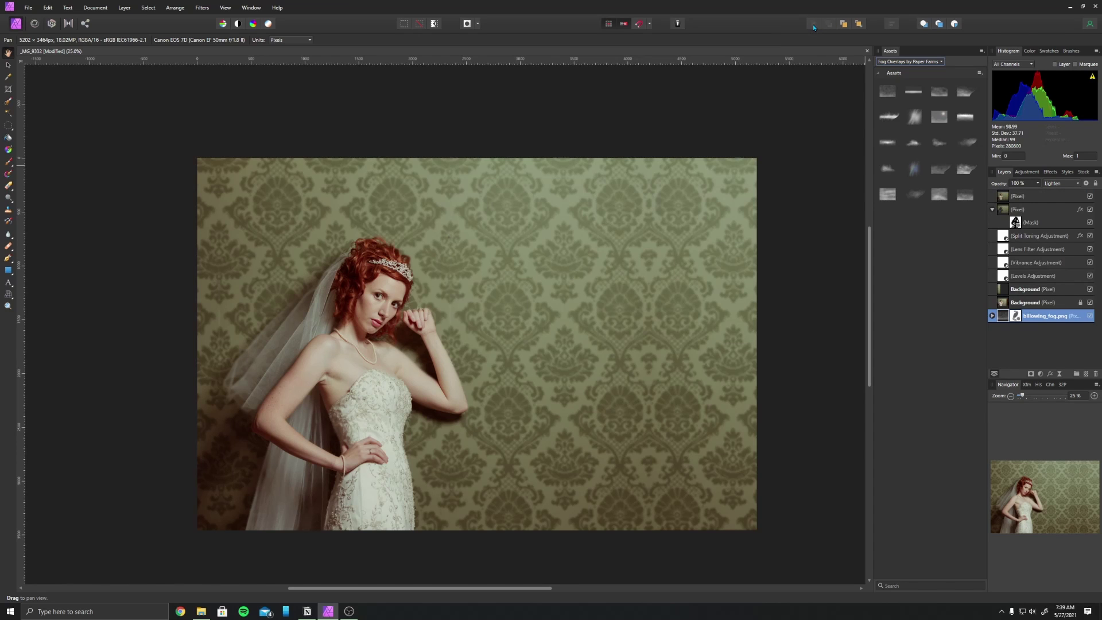
left_click(858, 24)
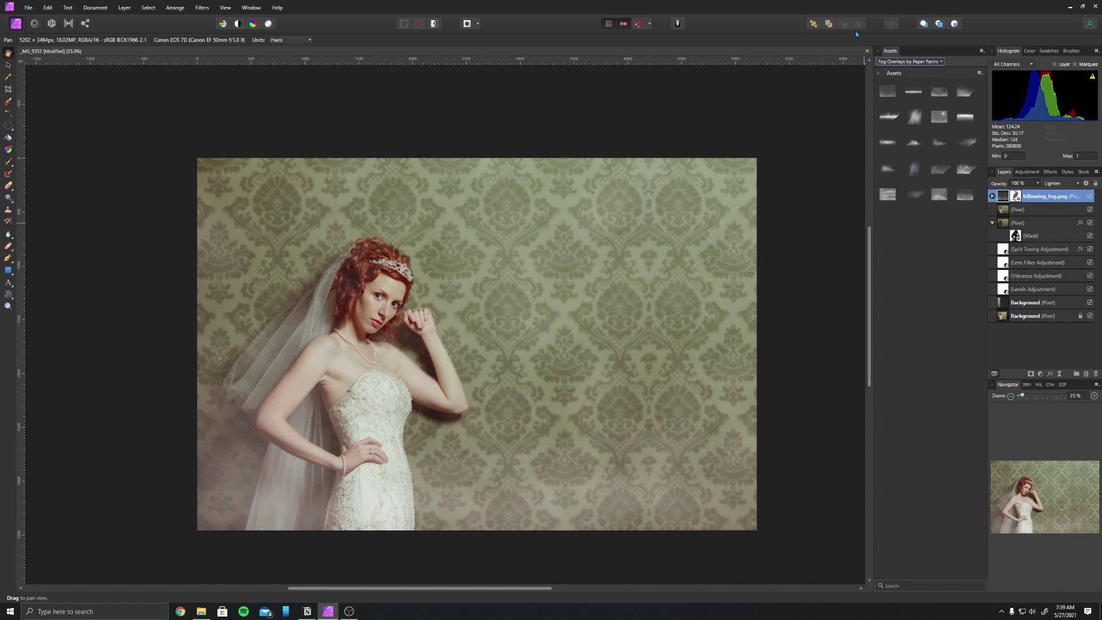
Lower the billowing_fog.png layer one level at a time, three times, and bring it back to the front
mouse_move(1030, 196)
left_mouse_down()
mouse_move(1027, 267)
mouse_move(1022, 196)
left_mouse_up()
left_click(830, 24)
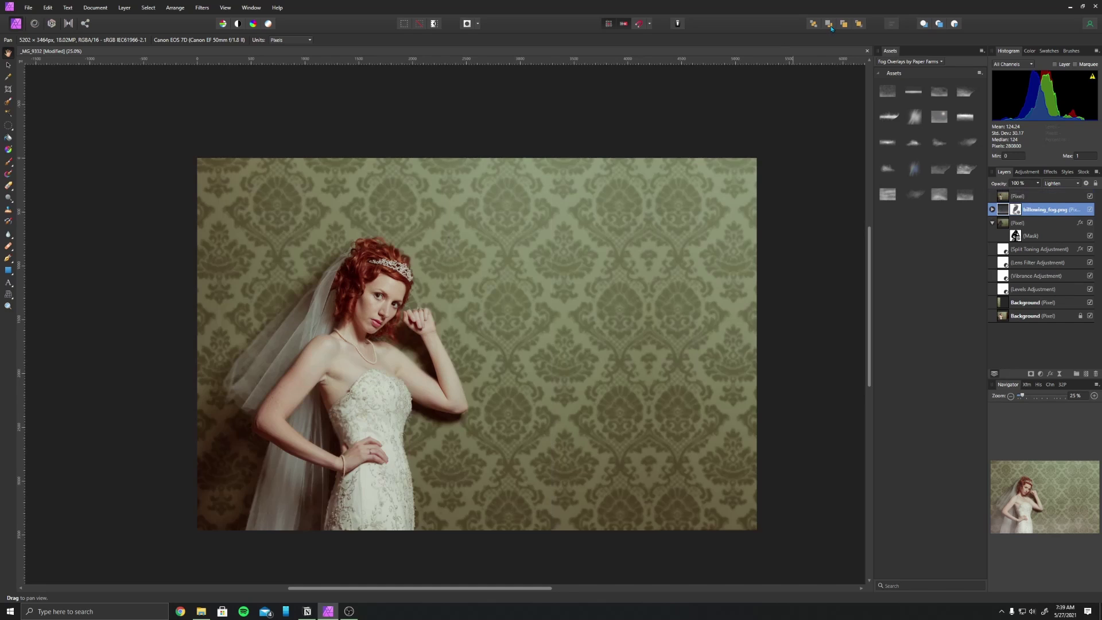
left_click(830, 24)
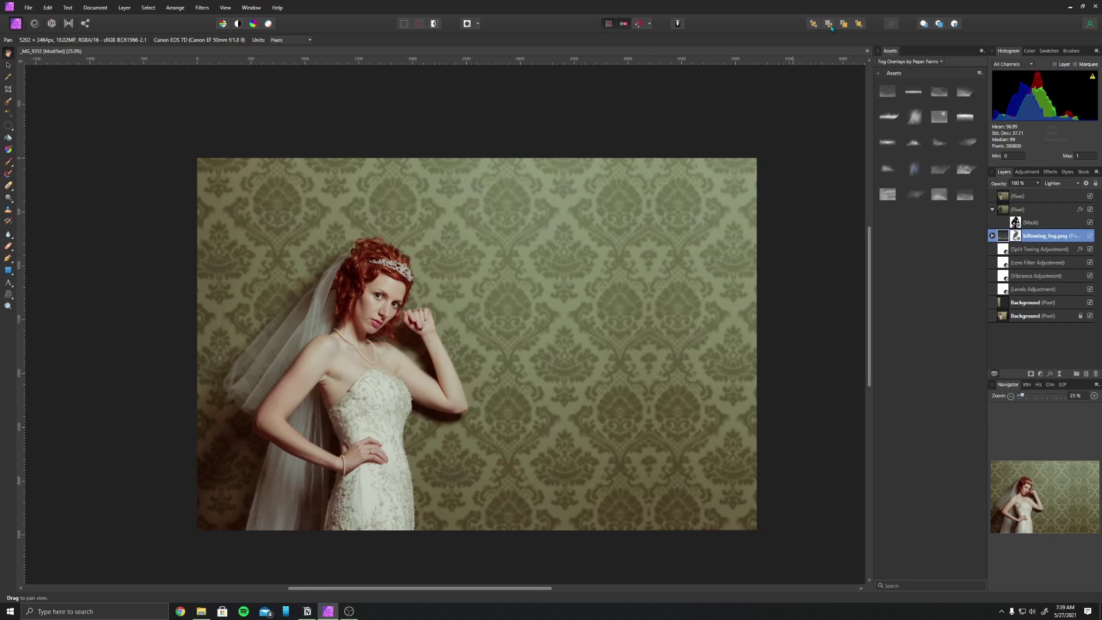
left_click(830, 25)
left_click(859, 24)
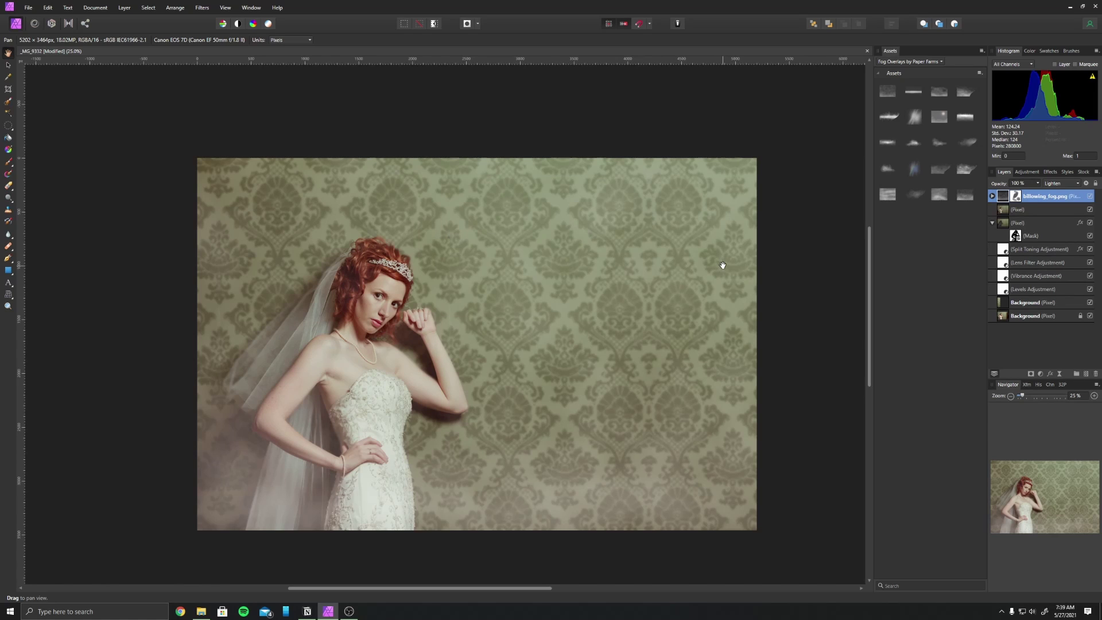
Apply auto levels, auto contrast, auto colors and auto white balance to the pixel layer directly below billowing_fog.png
left_click(649, 24)
left_click(1028, 210)
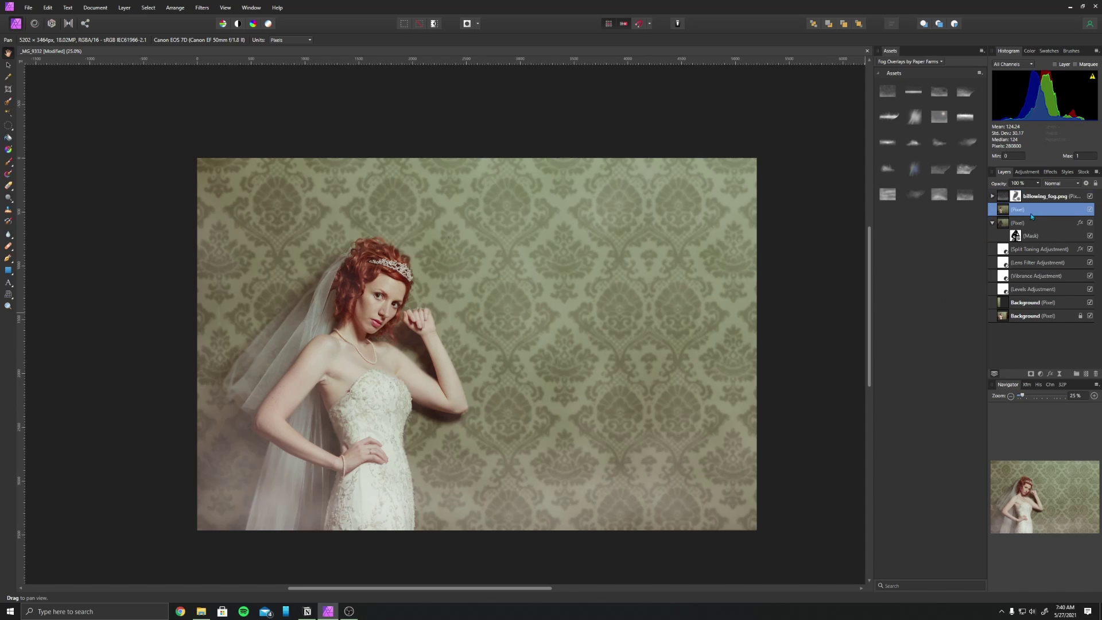
left_click(222, 24)
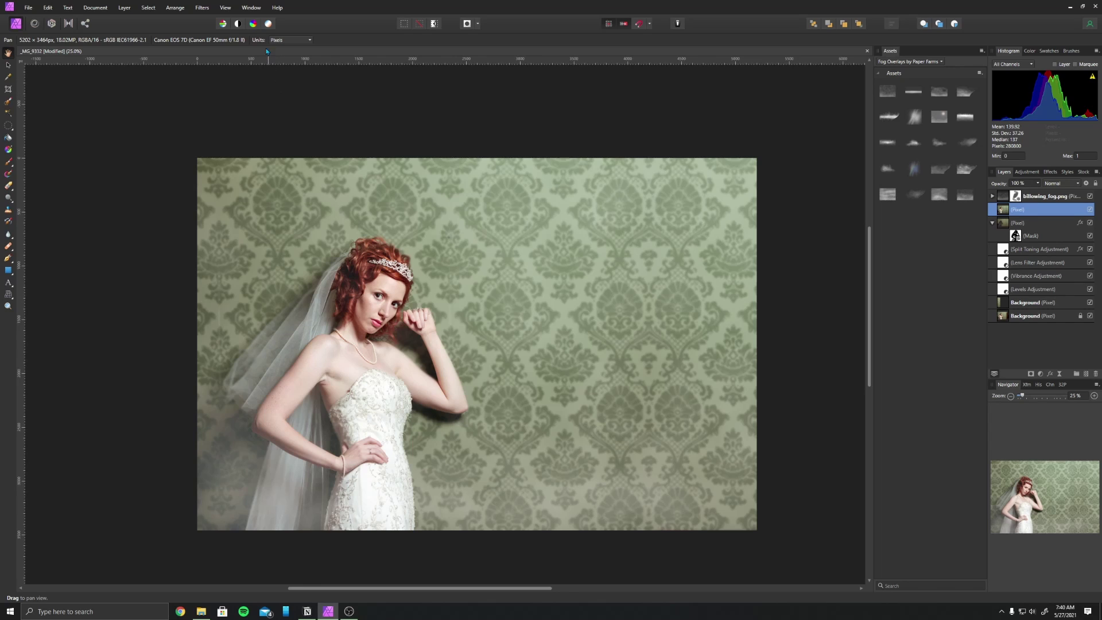
left_click(238, 26)
left_click(253, 25)
left_click(270, 28)
Try pushing pixels forward with Liquify on the bride's arms, hair and hand and across the wallpaper
left_click(33, 24)
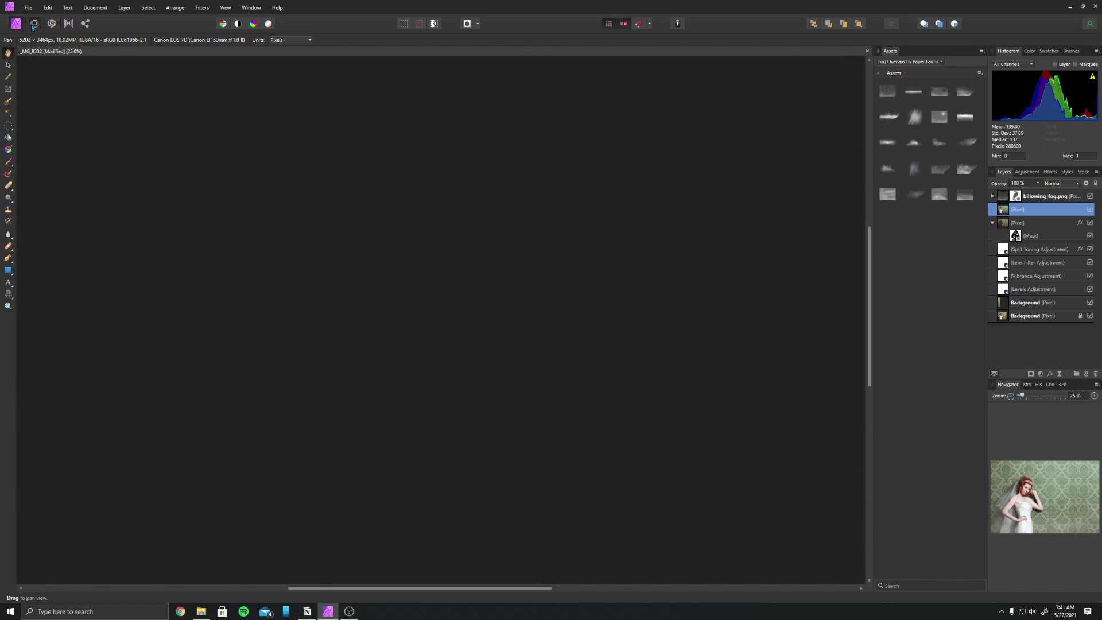
mouse_move(273, 422)
left_mouse_down()
mouse_move(298, 404)
mouse_move(283, 427)
mouse_move(289, 414)
mouse_move(313, 444)
left_mouse_up()
left_click_drag(305, 442, 317, 443)
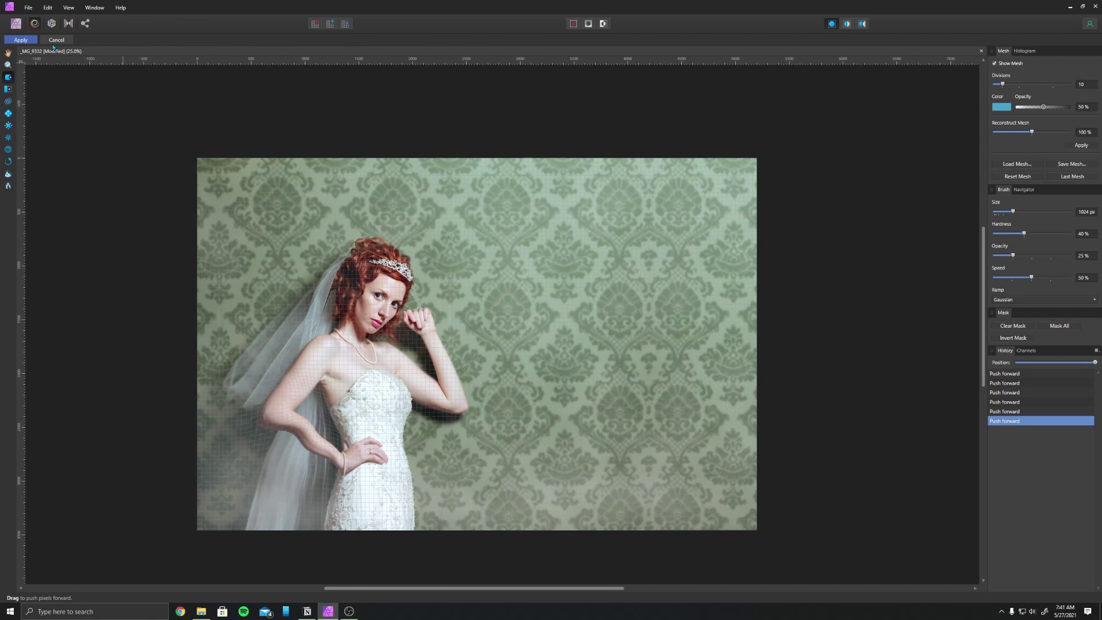
left_click_drag(409, 259, 414, 264)
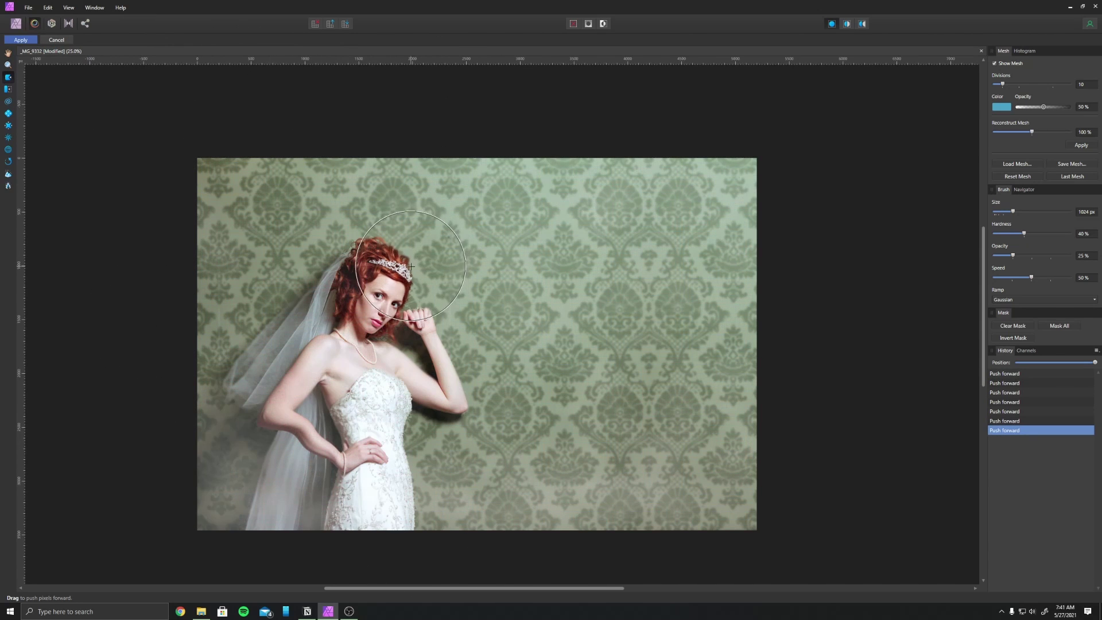
left_click_drag(427, 308, 423, 313)
mouse_move(483, 403)
left_mouse_down()
mouse_move(478, 447)
mouse_move(464, 437)
mouse_move(435, 446)
mouse_move(450, 422)
left_mouse_up()
mouse_move(454, 422)
left_mouse_down()
mouse_move(443, 418)
mouse_move(477, 436)
mouse_move(563, 436)
mouse_move(531, 441)
left_mouse_up()
left_click_drag(692, 494, 643, 482)
left_click_drag(623, 427, 646, 390)
left_click_drag(660, 259, 620, 296)
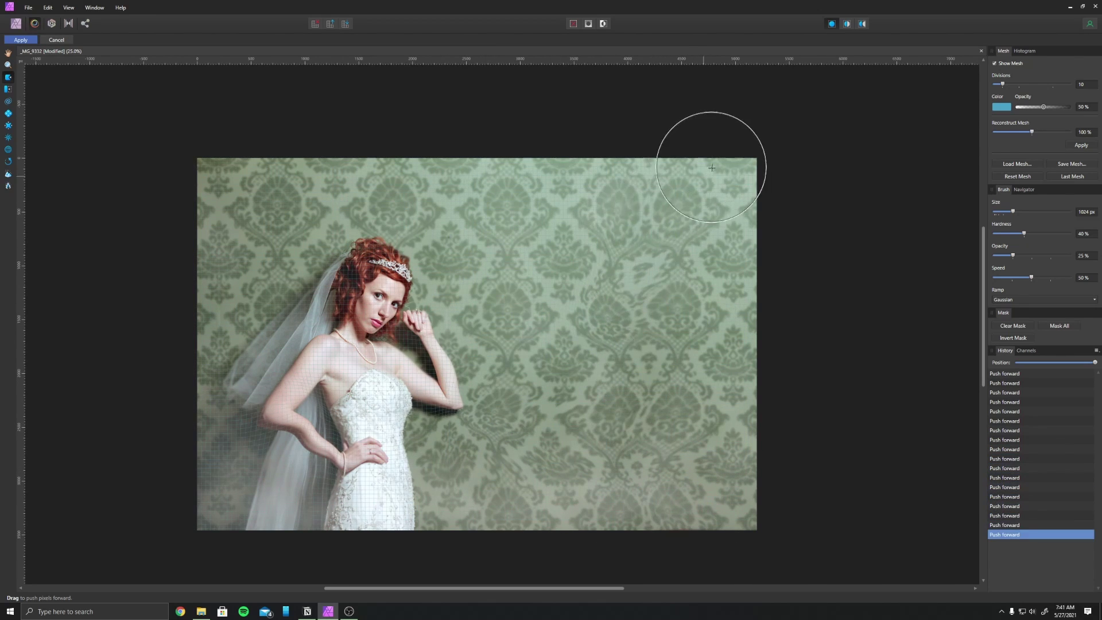
left_click_drag(714, 167, 702, 201)
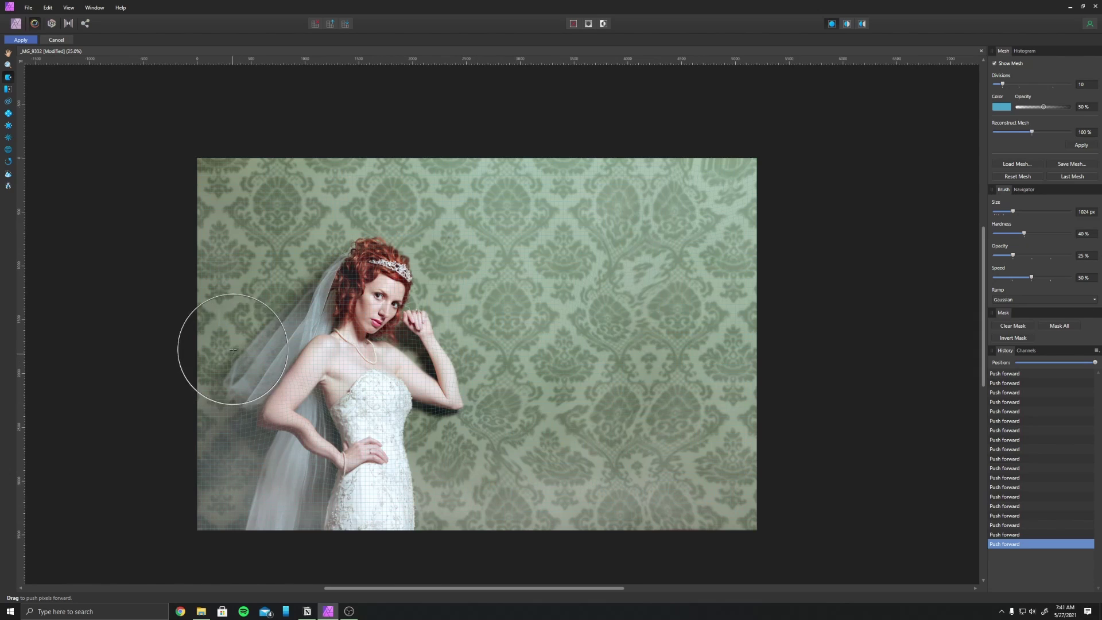
Try the Liquify Punch Tool on several spots of the wallpaper and on the bride's dress
left_click(8, 126)
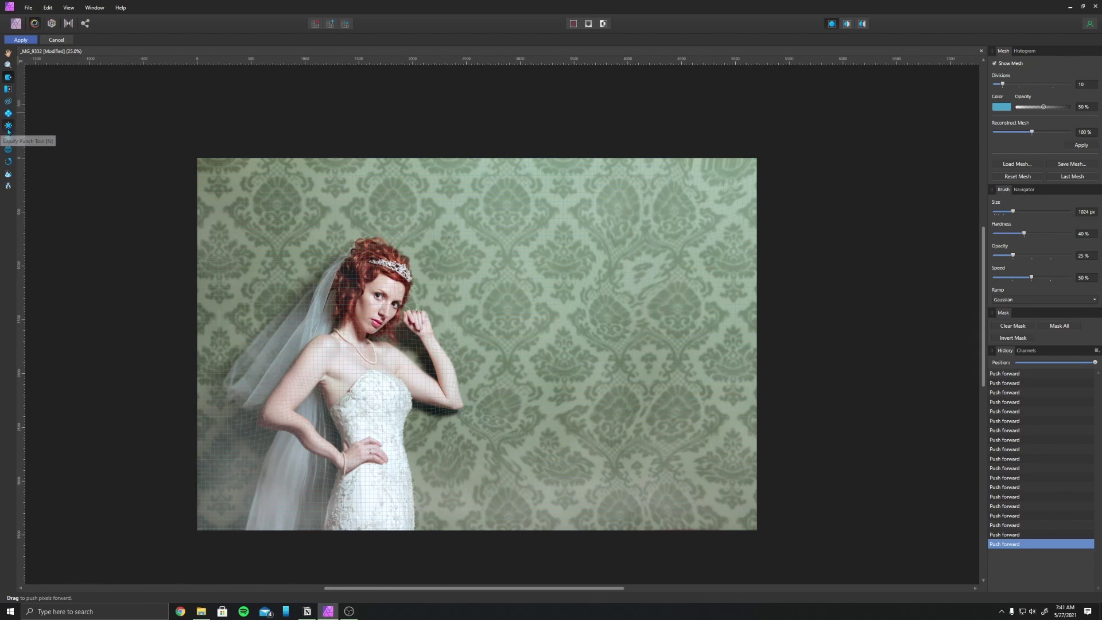
left_click(482, 325)
left_click(549, 352)
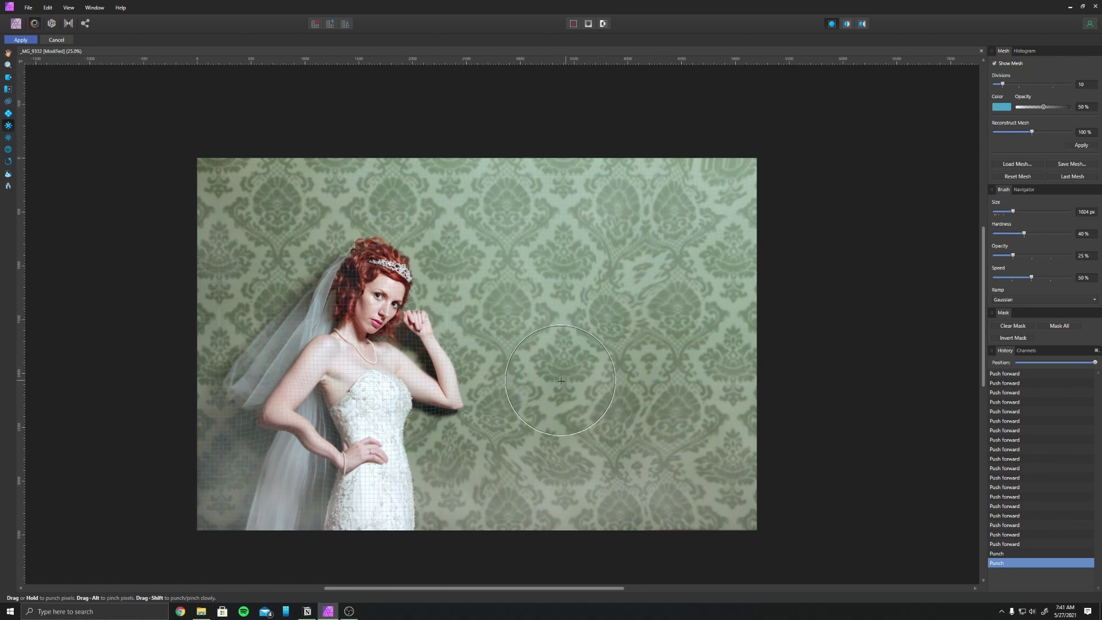
left_click(560, 383)
left_click(393, 390)
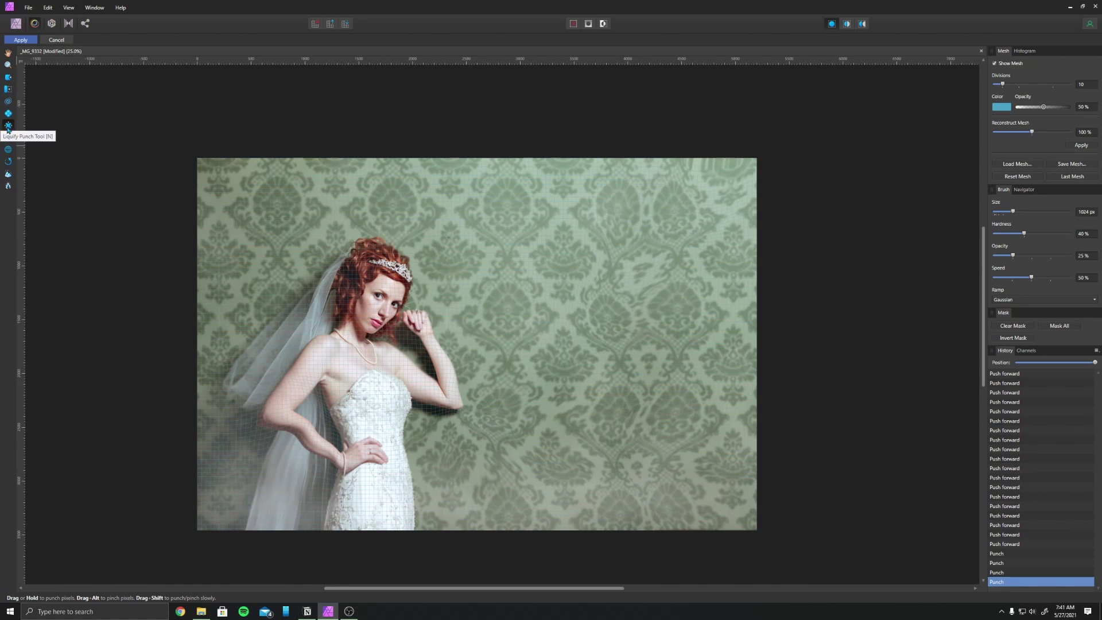
Try mesh cloning in Liquify from a source point on the wallpaper onto other wallpaper areas, and cancel all liquify edits
left_click(8, 149)
left_click(379, 333)
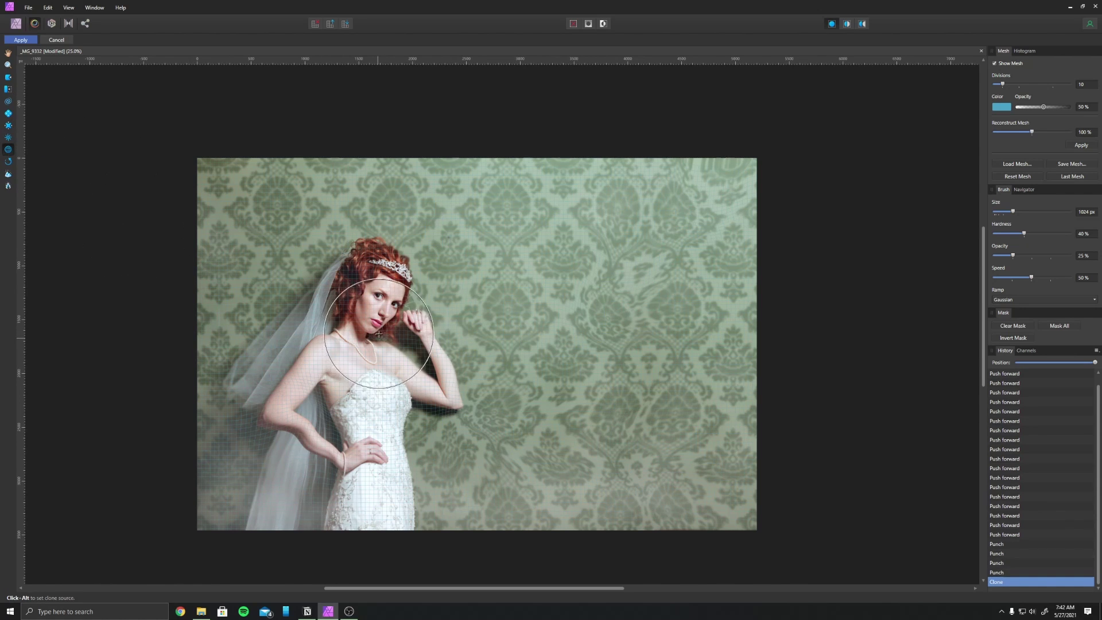
left_click(403, 333)
left_click(429, 331)
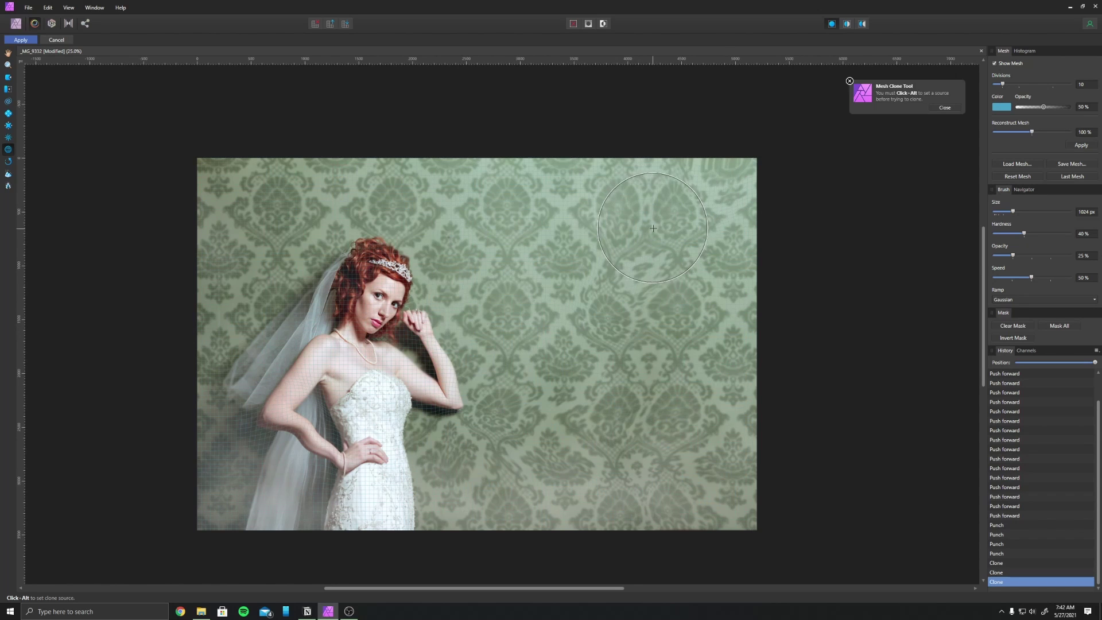
left_click(593, 266, "alt")
left_click(603, 348)
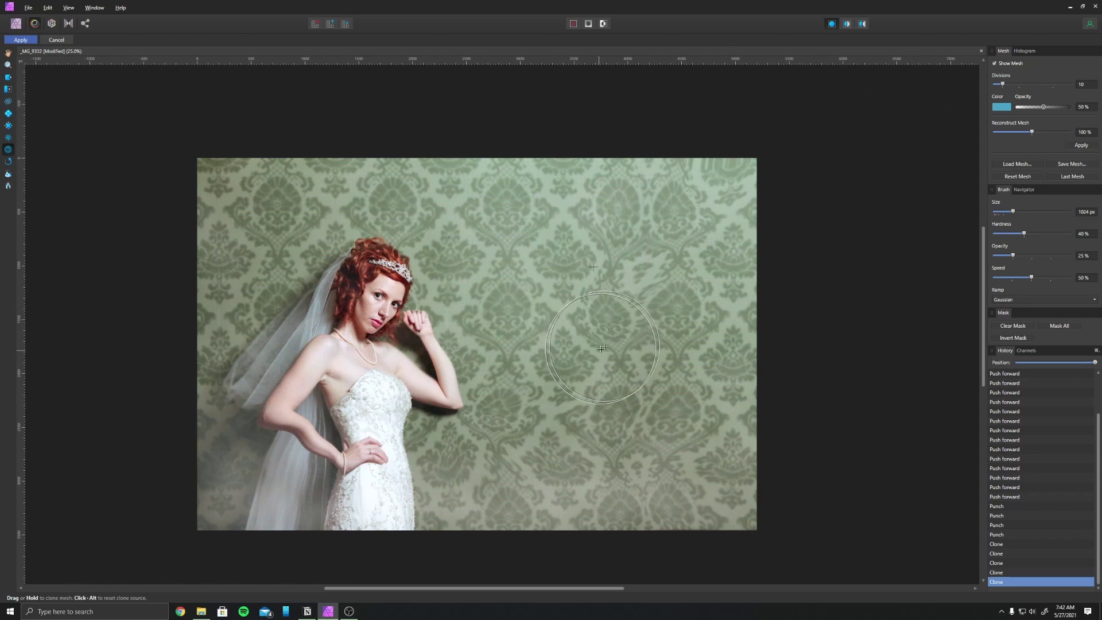
mouse_move(602, 348)
left_mouse_down()
mouse_move(623, 286)
mouse_move(668, 247)
mouse_move(672, 218)
left_mouse_up()
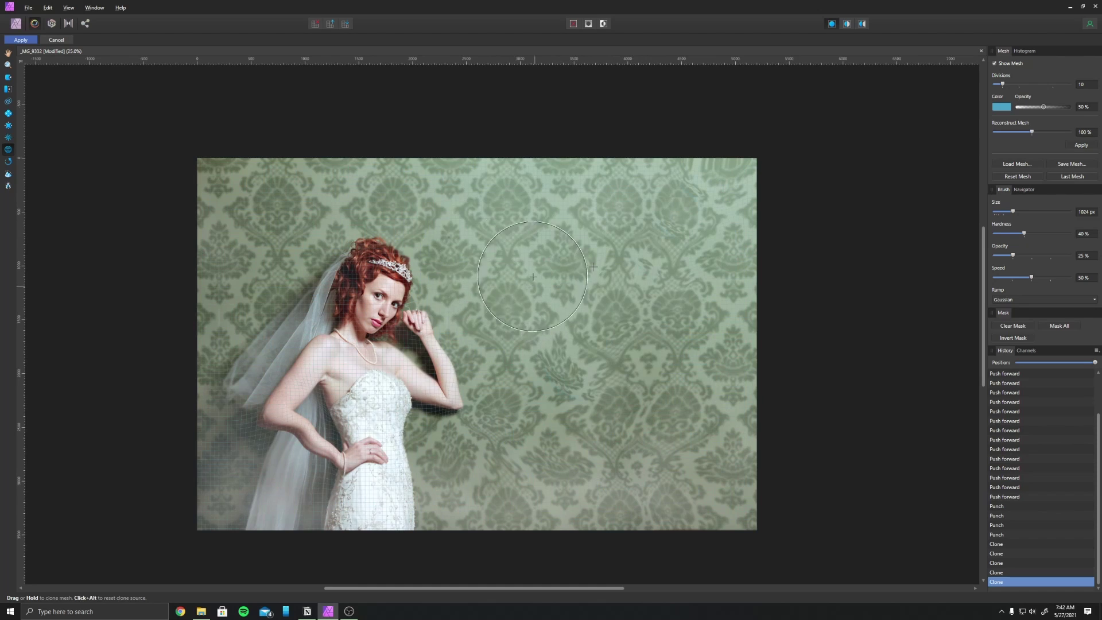
left_click_drag(534, 276, 522, 301)
left_click(64, 42)
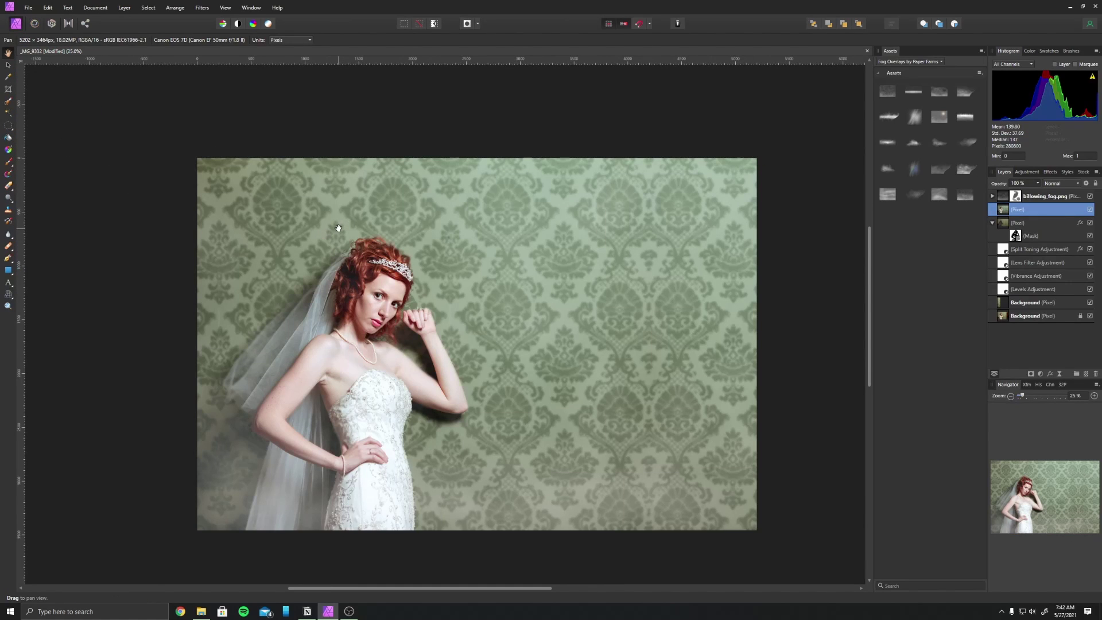
Open the selected pixel layer in the Develop persona and develop it with the default settings
left_click(51, 24)
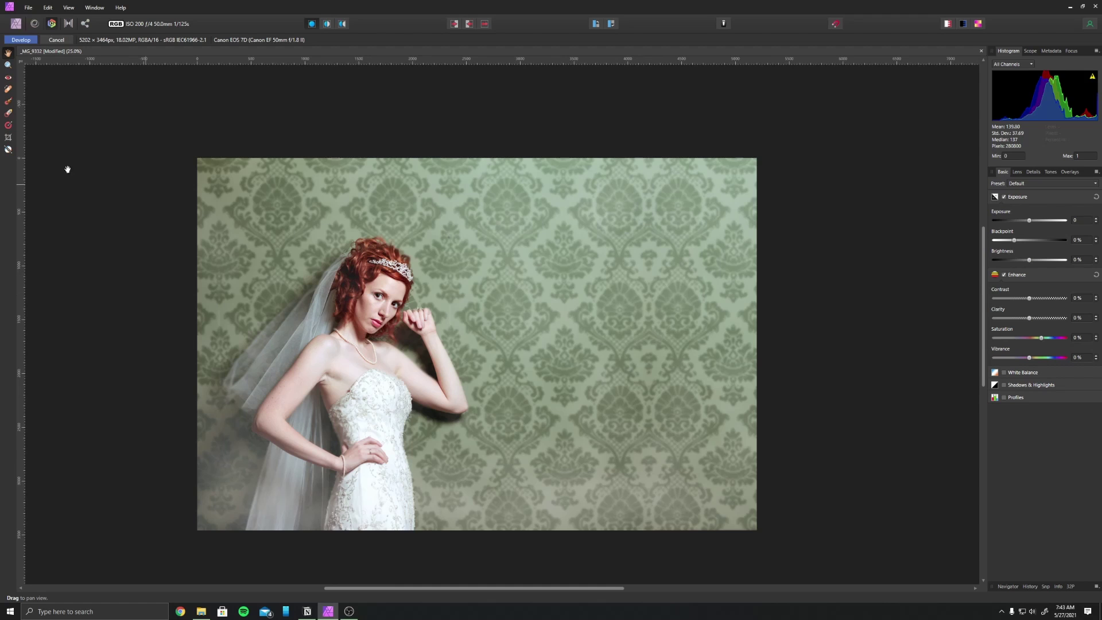
left_click(35, 40)
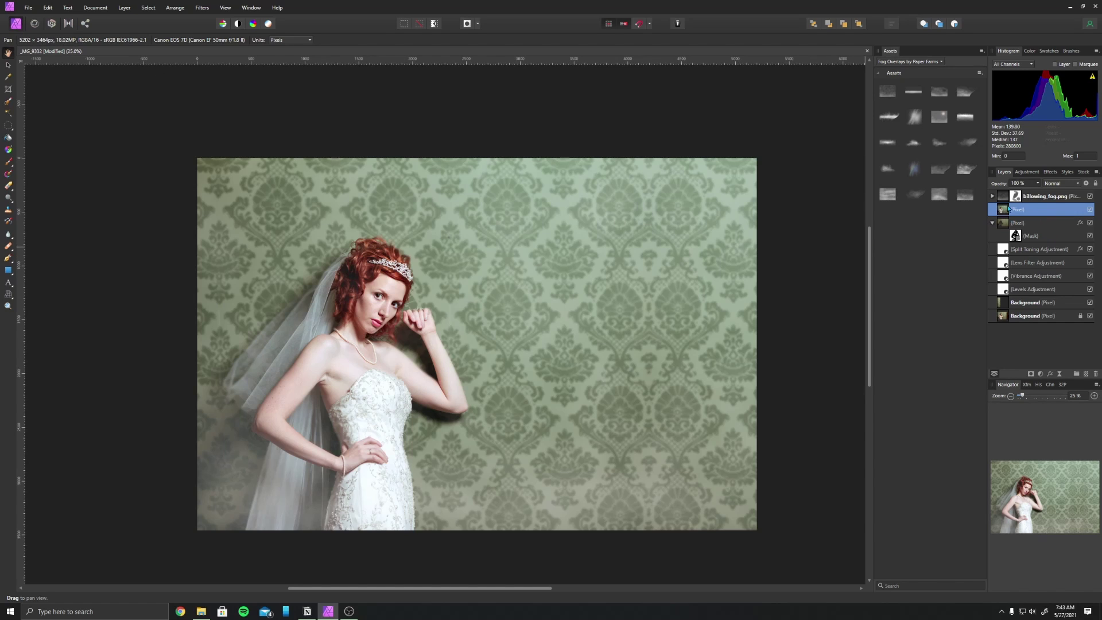
Merge all visible layers into a new pixel layer above the billowing_fog.png layer and open it in the Tone Mapping persona
left_click(1037, 199)
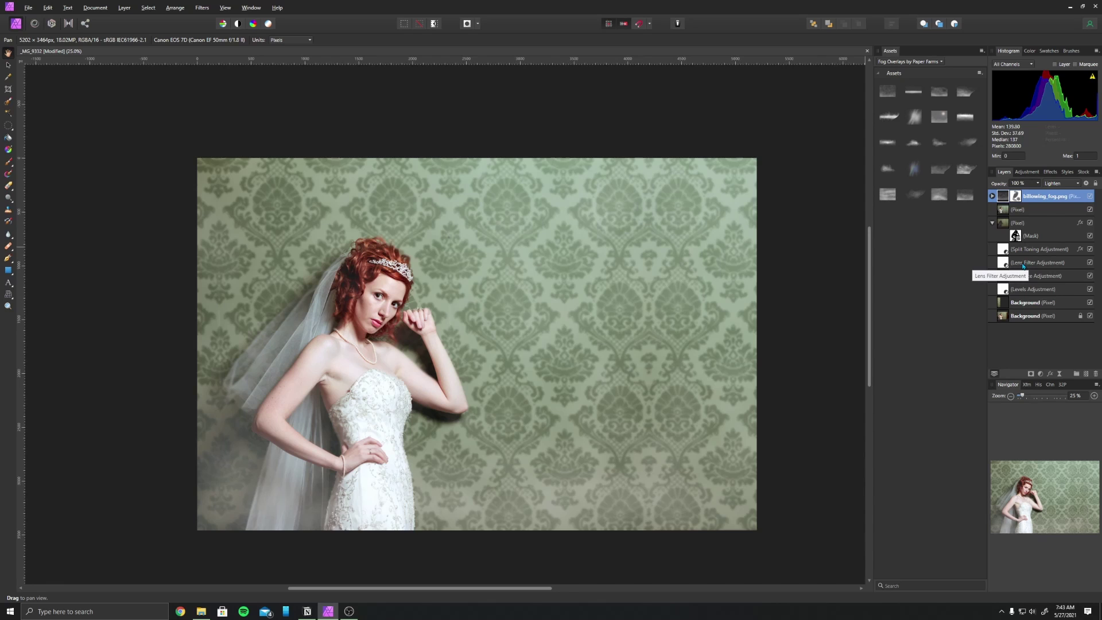
key("ctrl+shift+alt+e")
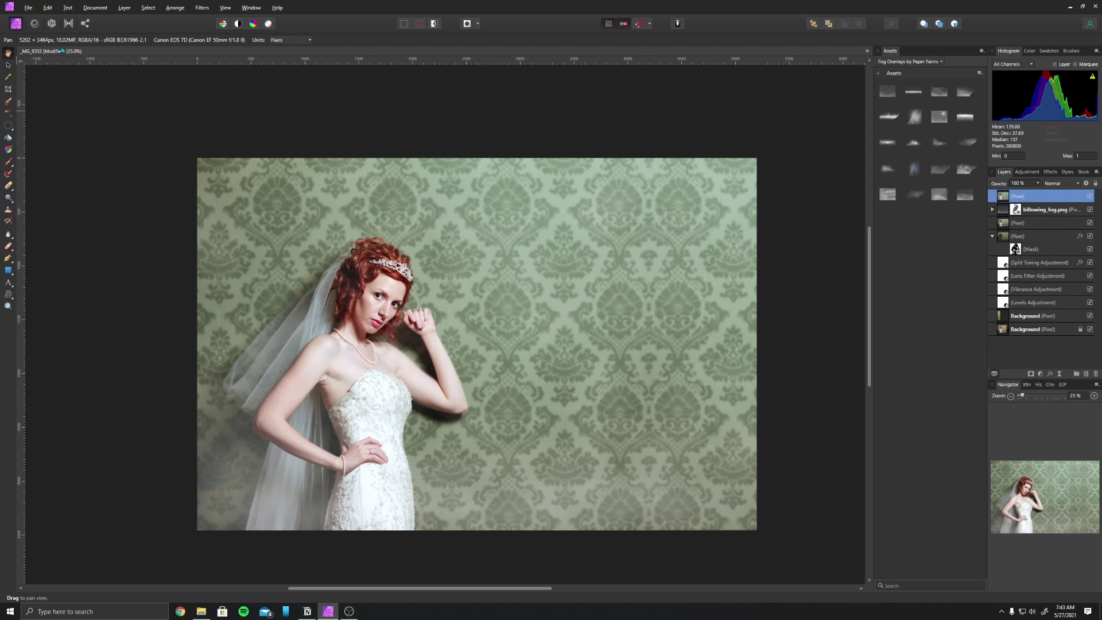
left_click(69, 23)
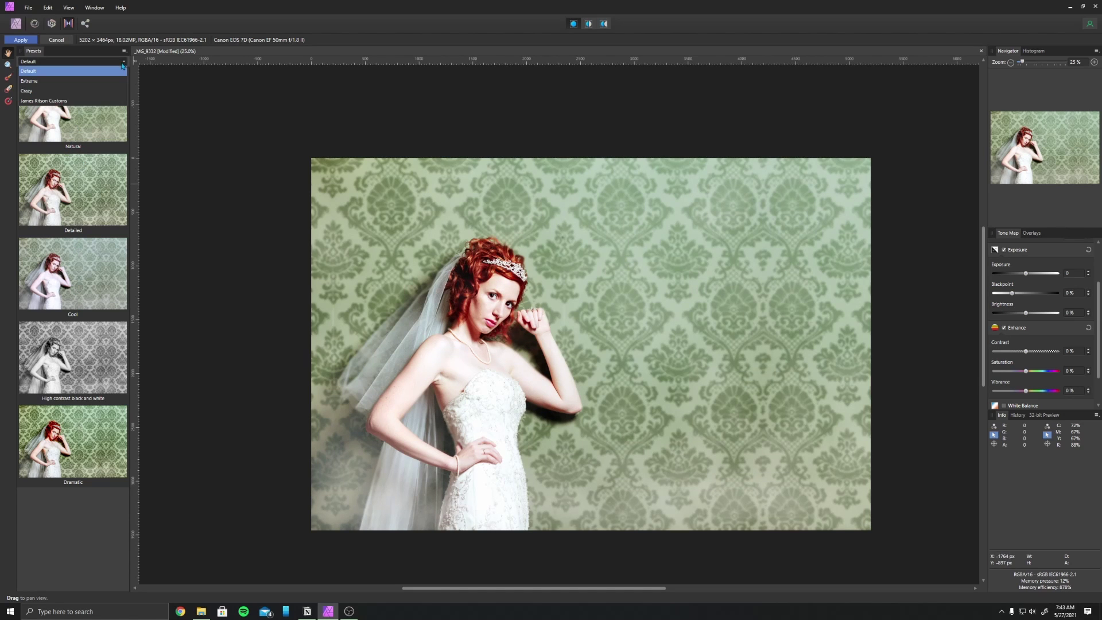
Look through the Extreme and Crazy tone-mapping presets, trying Acid Bath, Things I Will Forever Regret and Neo-Gothic Novel on the portrait
left_click(86, 82)
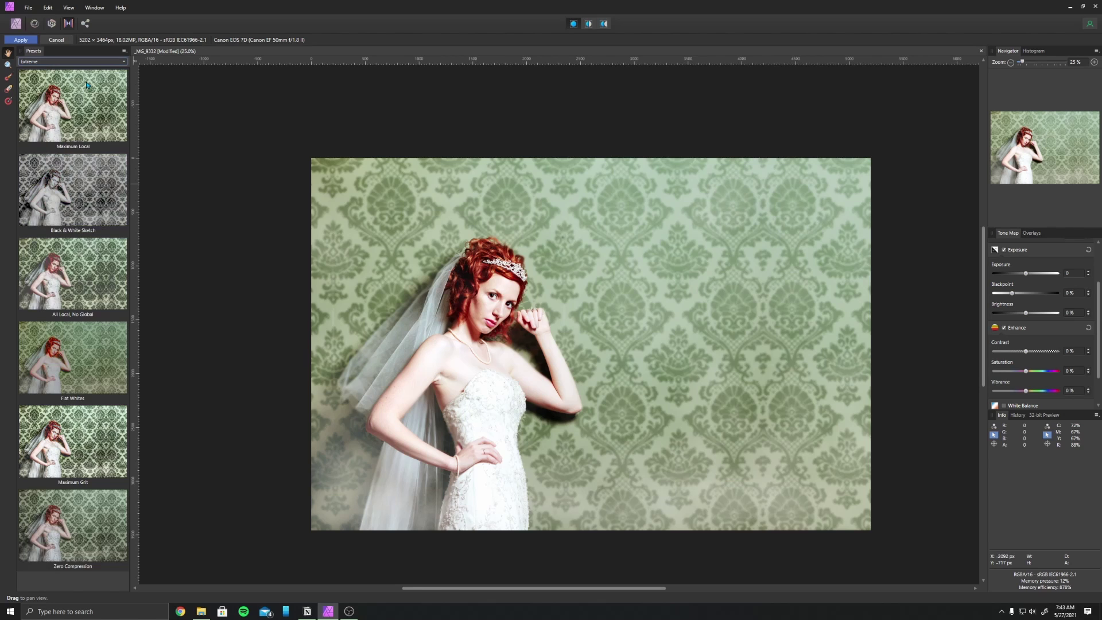
left_click(109, 61)
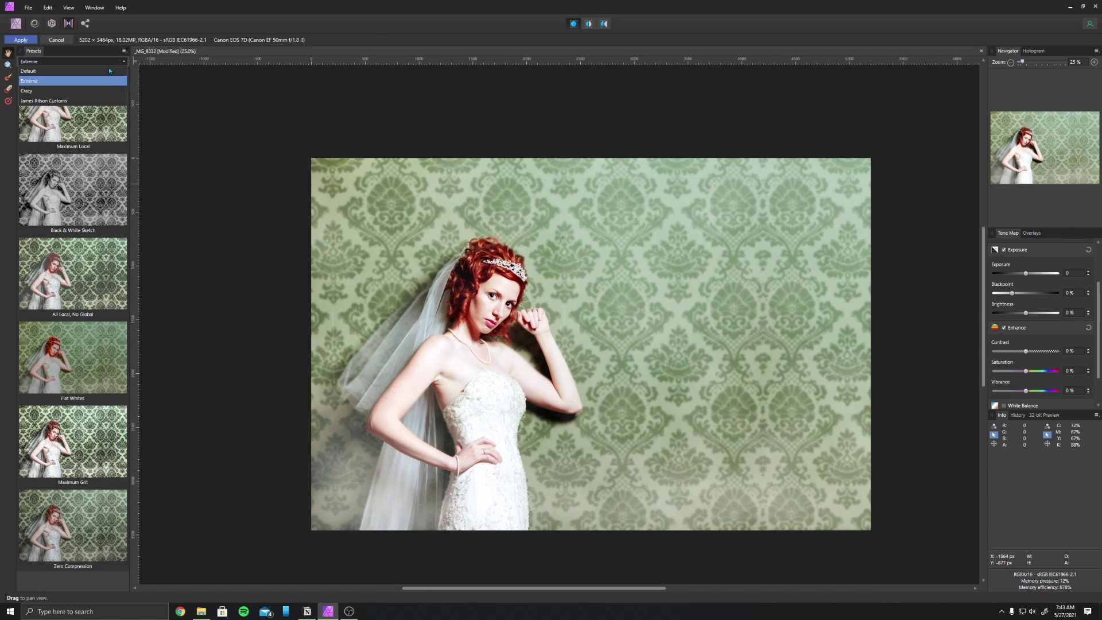
left_click(94, 92)
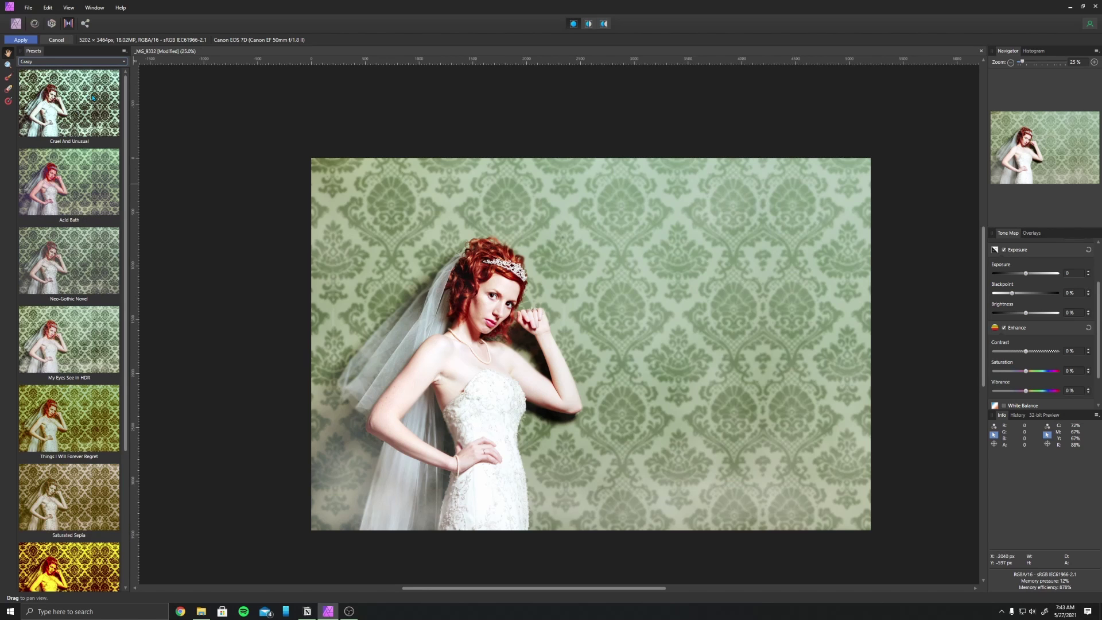
left_click(89, 188)
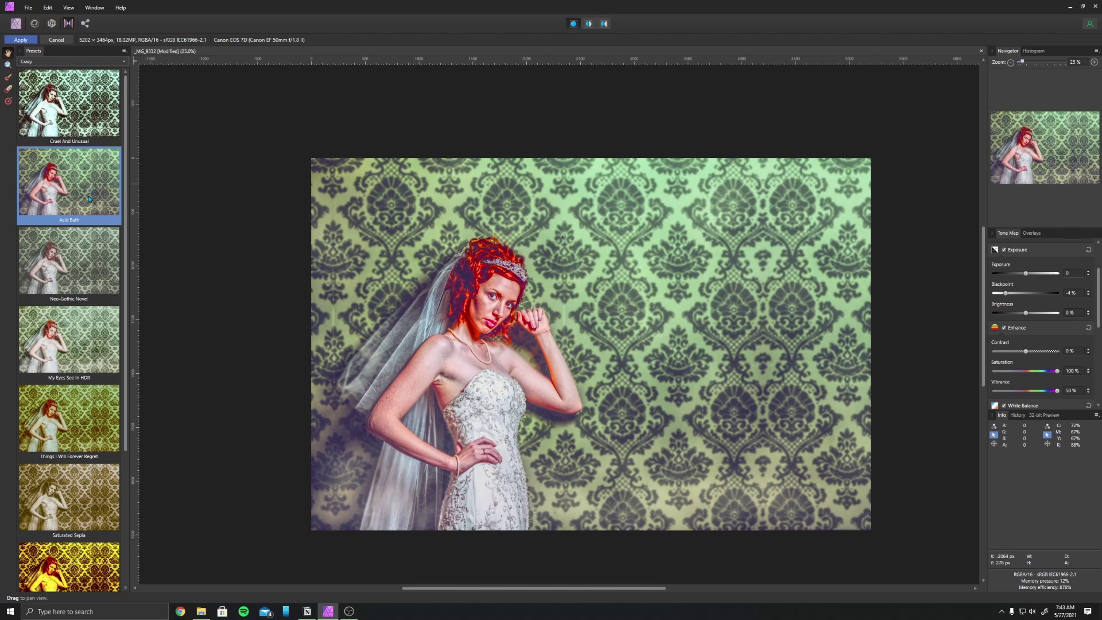
left_click(85, 482)
left_click(75, 419)
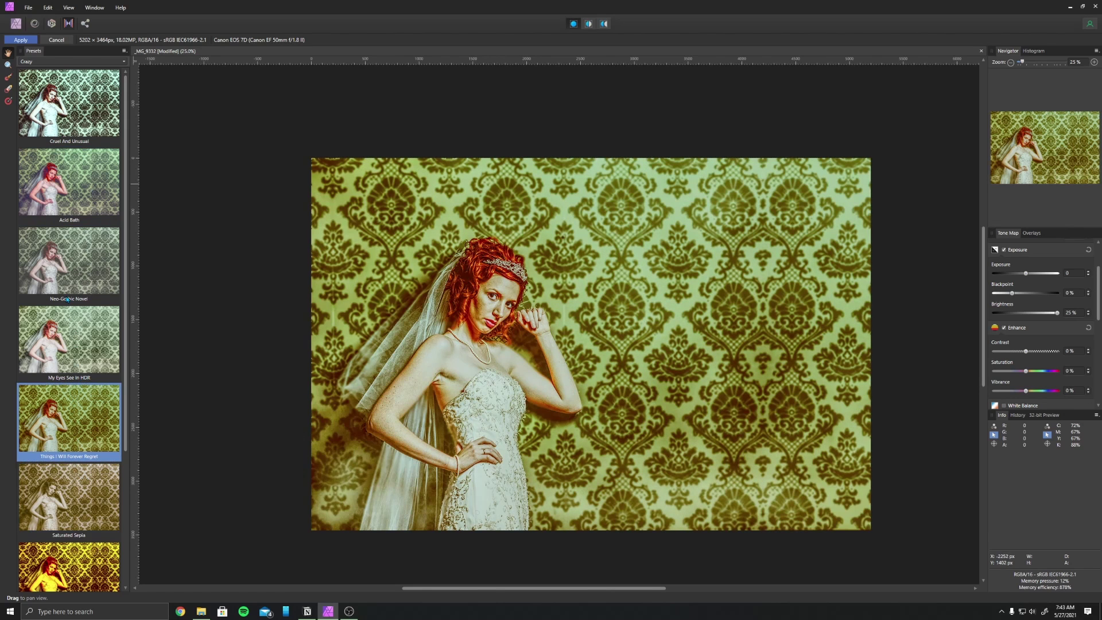
left_click(68, 299)
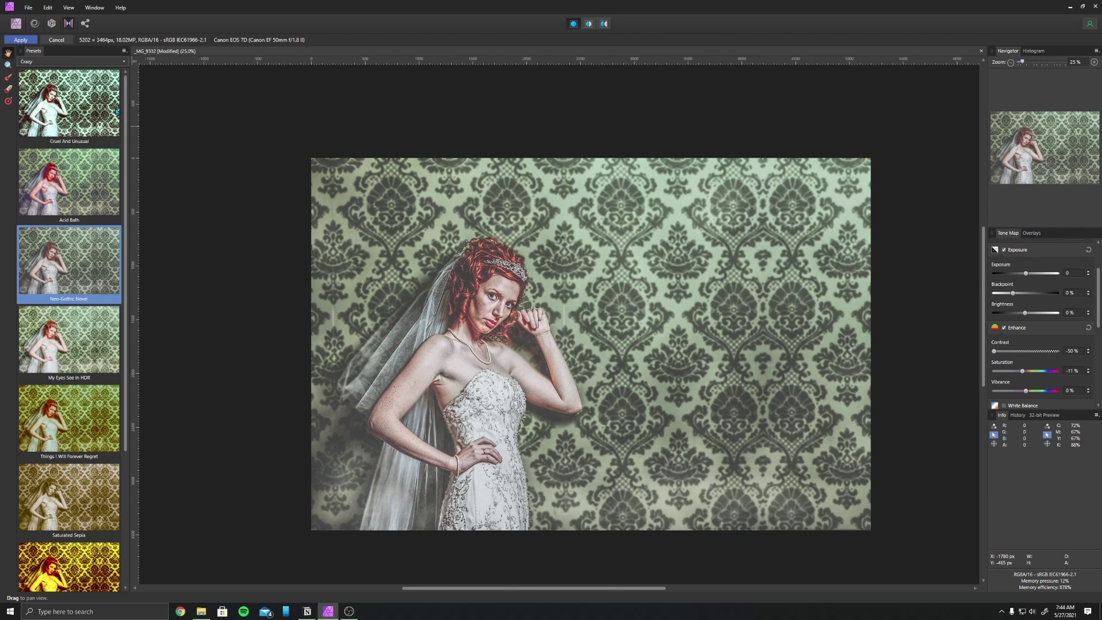
Try the Urban Grit, Arctic Chamber, Loco Local and Nighttime B&W tone-mapping presets from the Customs category
left_click(92, 61)
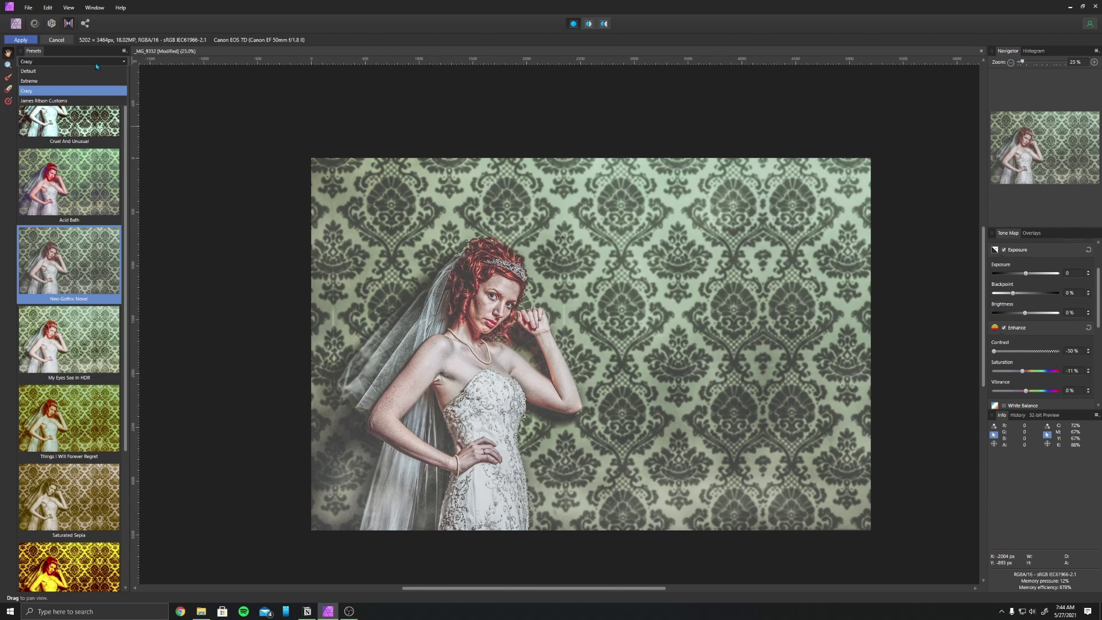
left_click(77, 101)
left_click(68, 172)
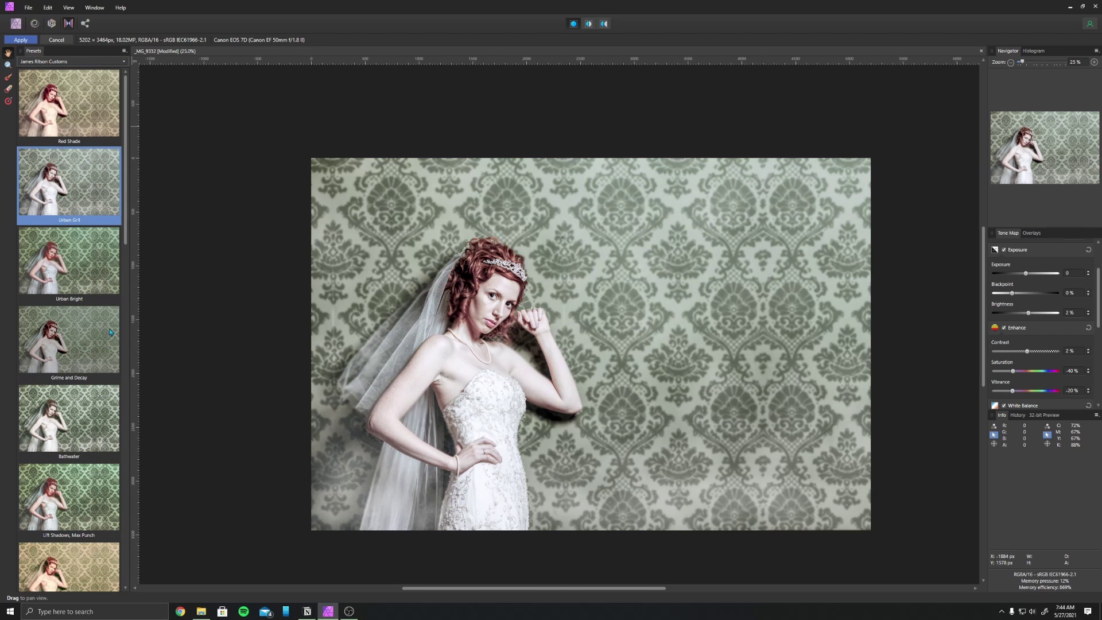
scroll(73, 305, "down", 10)
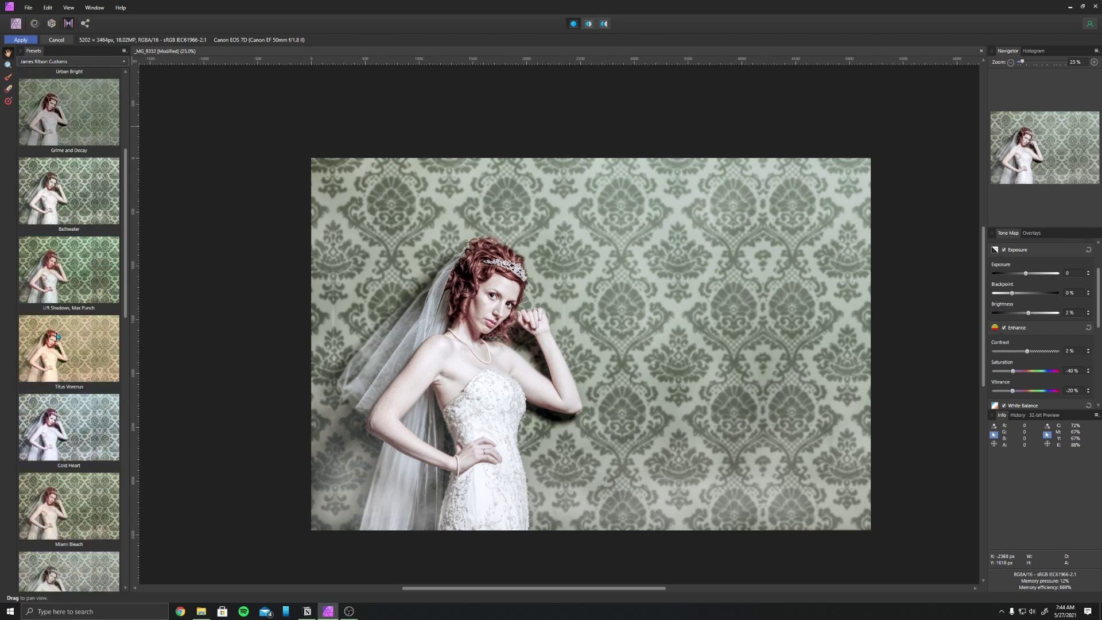
scroll(43, 371, "down", 5)
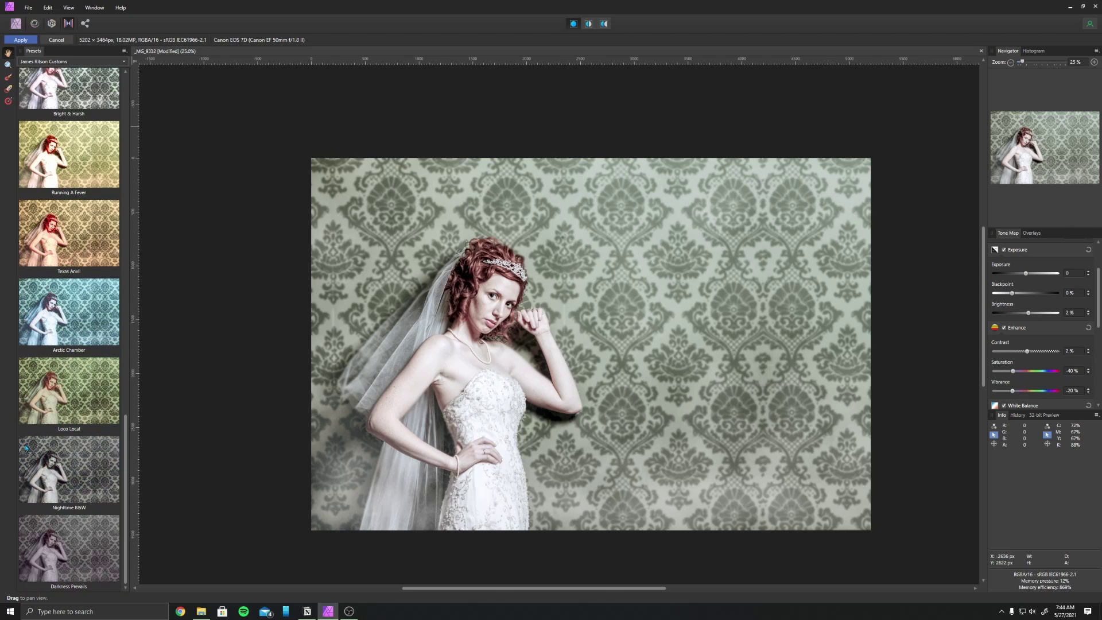
left_click(71, 321)
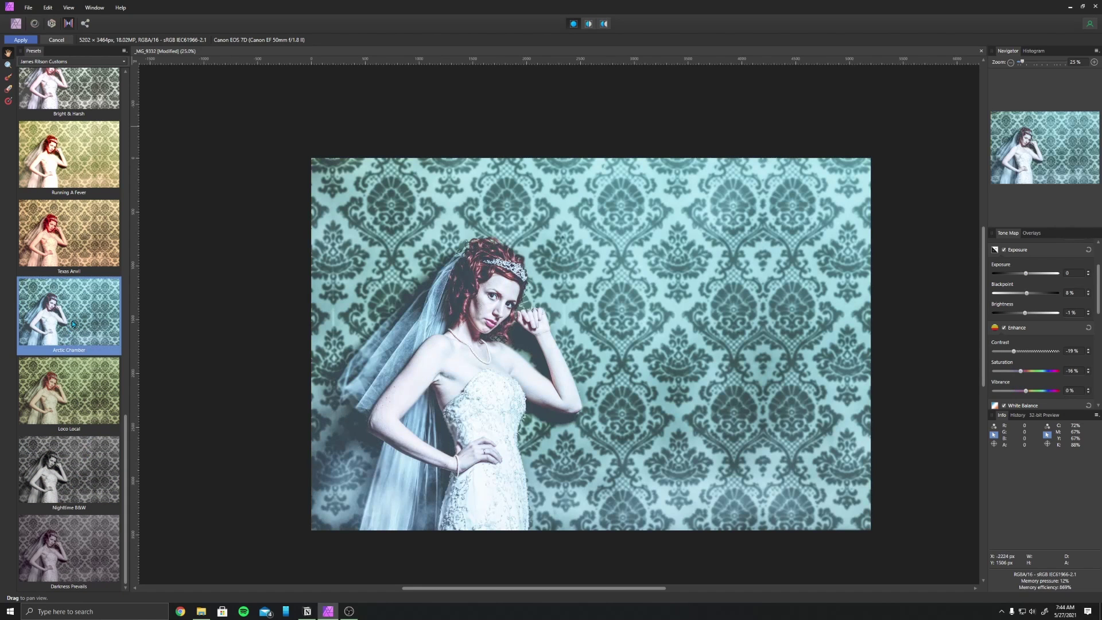
left_click(61, 401)
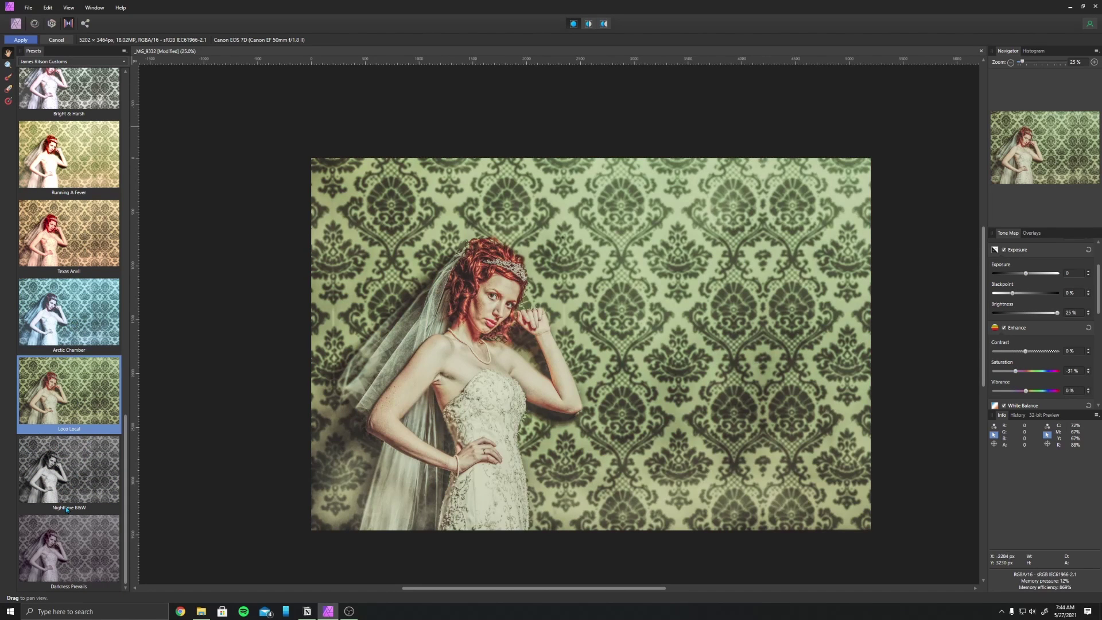
left_click(55, 444)
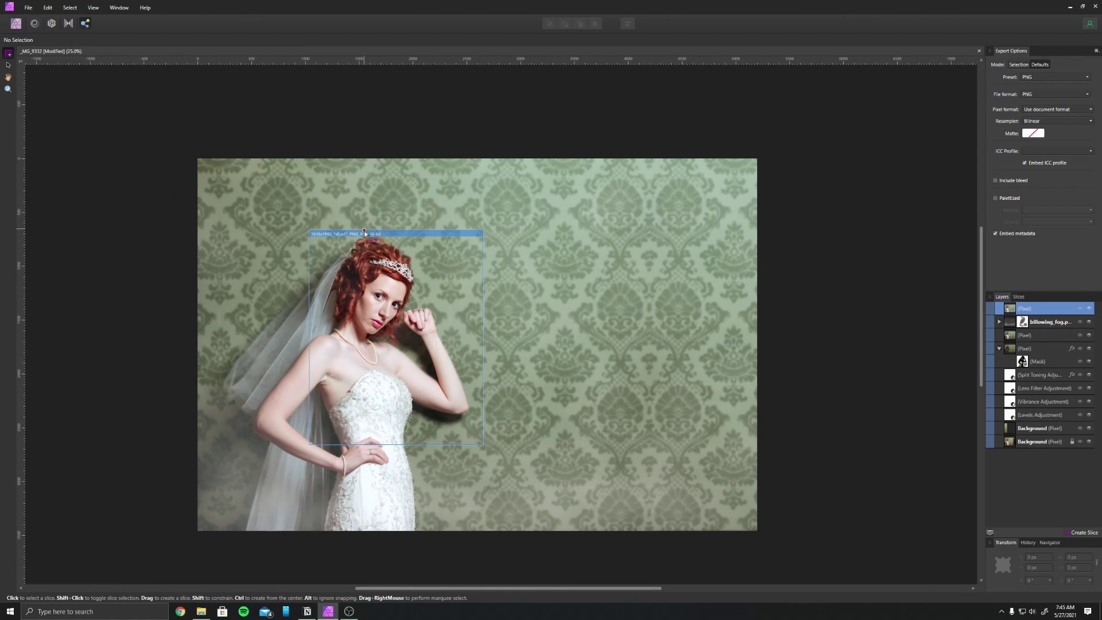
Try to select the export slice around the bride in the Export persona, and return to the Photo persona
left_click(8, 64)
left_click(354, 242)
left_click_drag(503, 239, 502, 239)
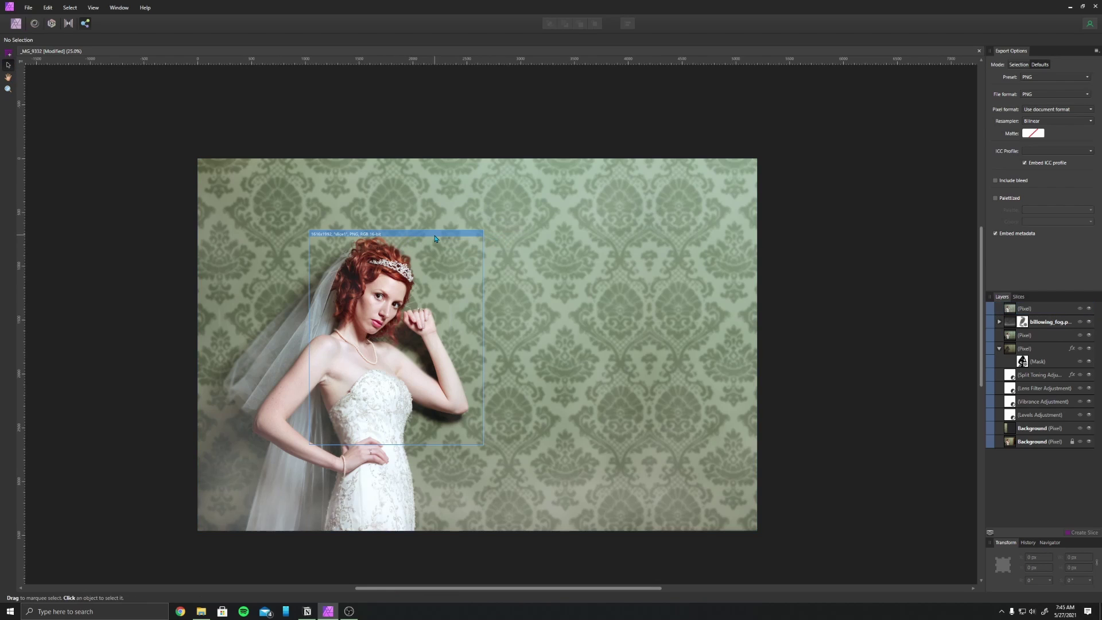
left_click(435, 235)
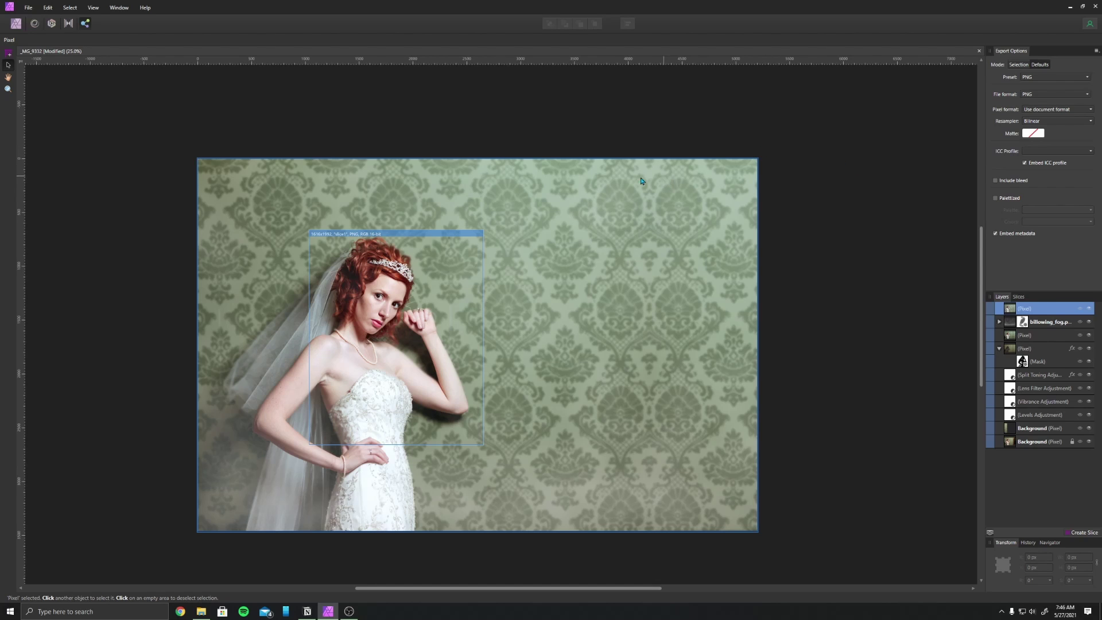
left_click(16, 23)
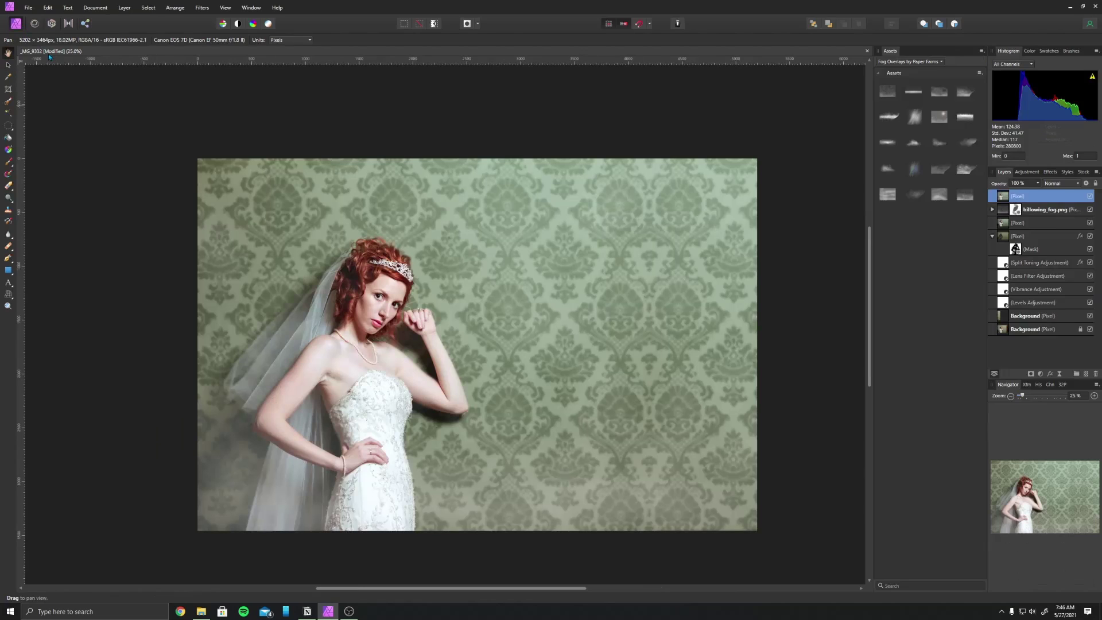
Examine the TGA, PNG and JPEG options in the document's export settings, and close them without exporting
left_click(27, 7)
left_click(24, 212)
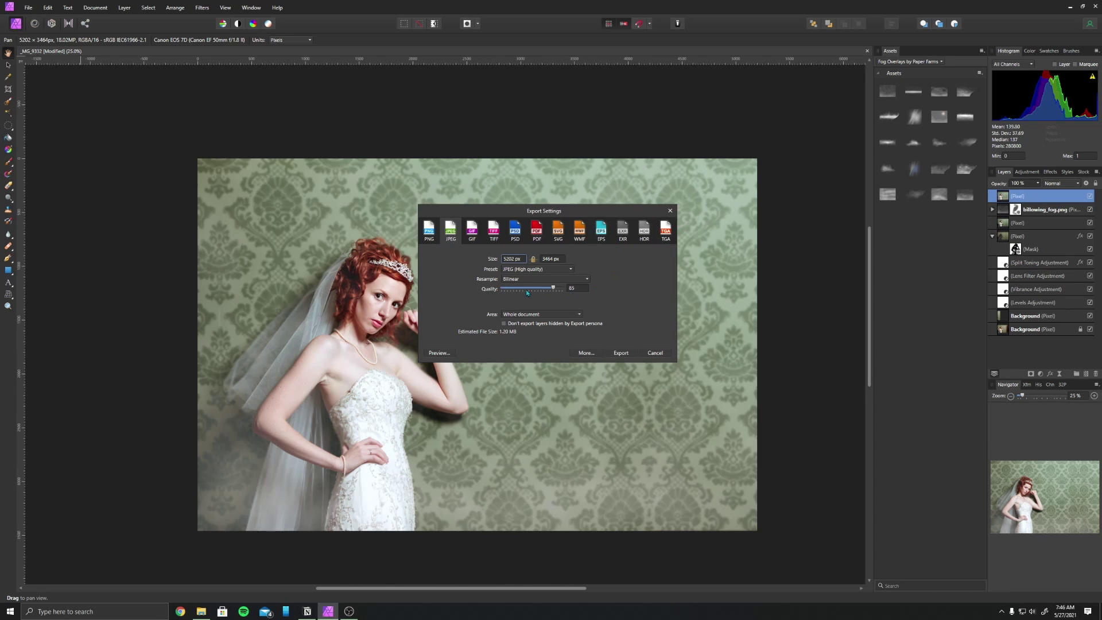
left_click(661, 230)
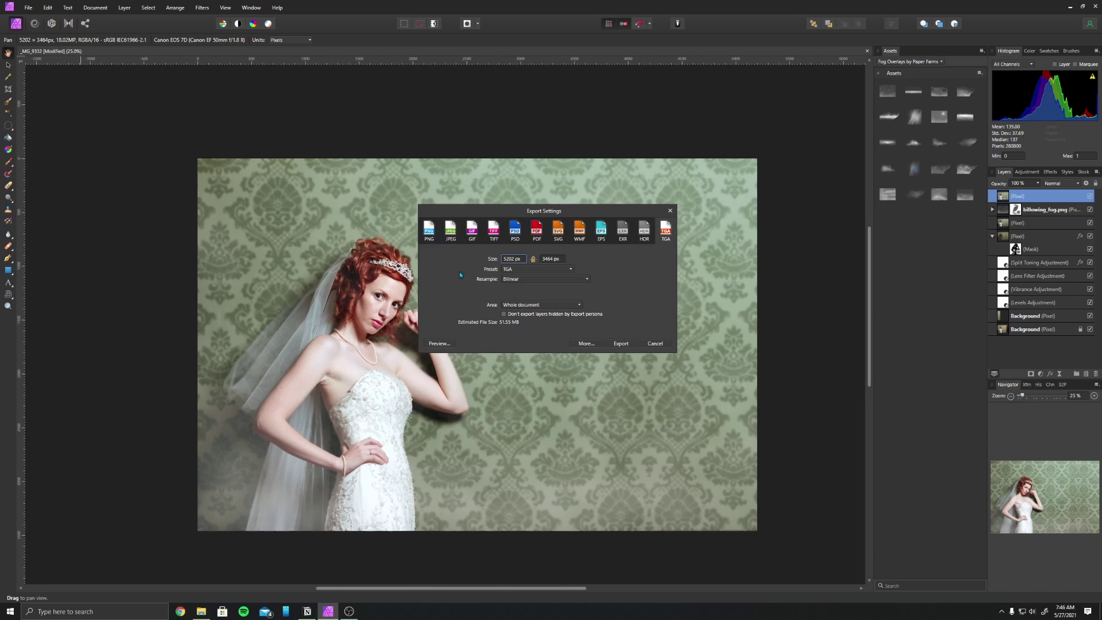
left_click(429, 229)
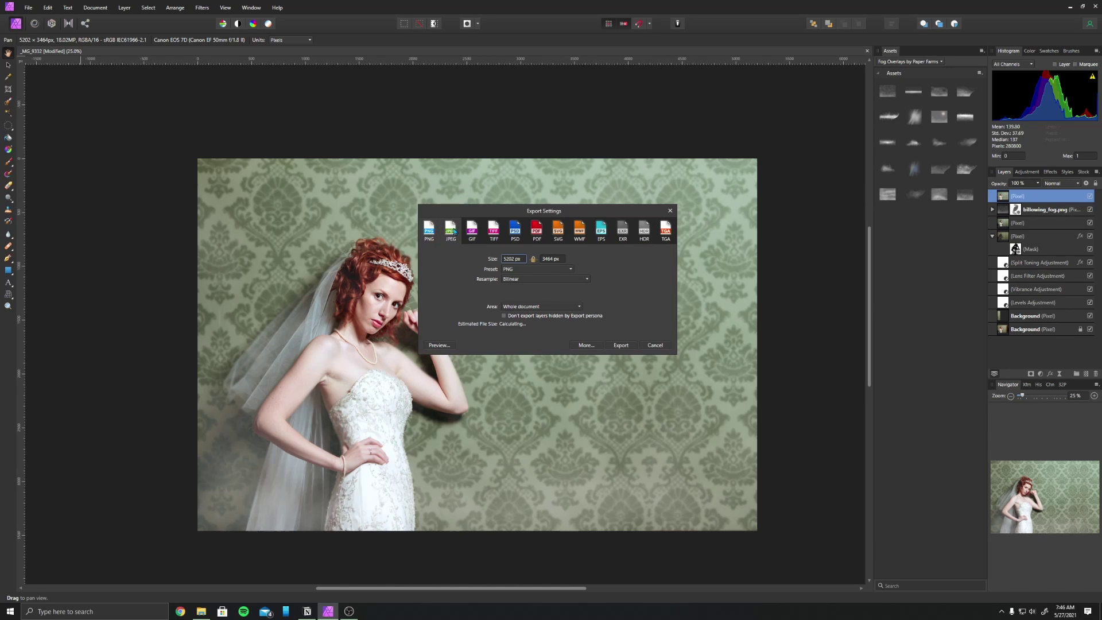
left_click(456, 238)
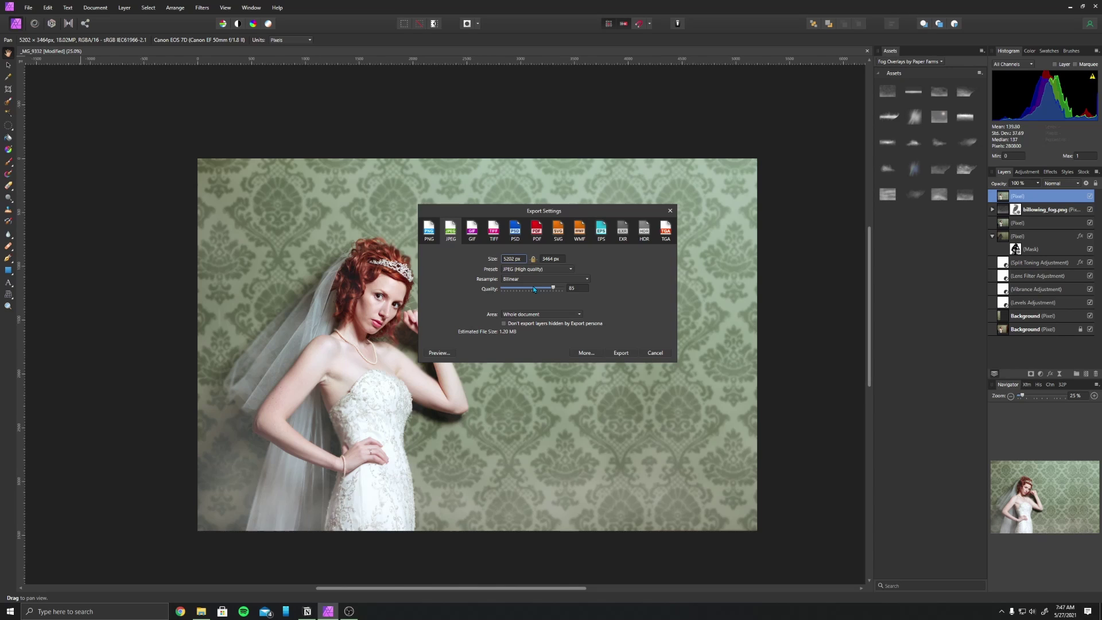
left_click(666, 352)
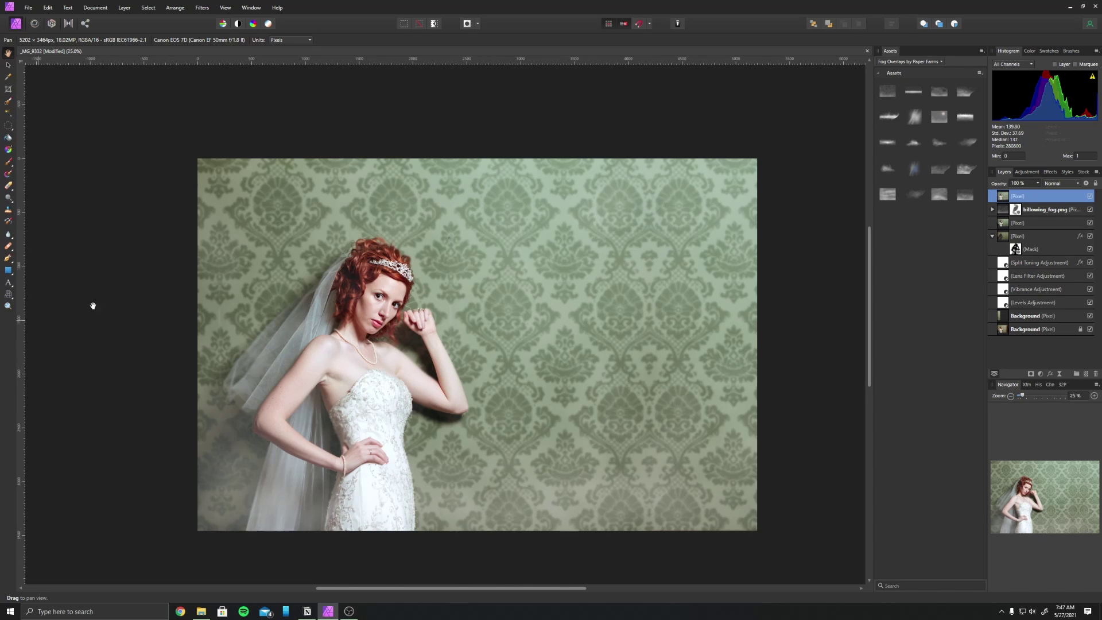
Browse the list of available adjustments from Levels down to OCIO
left_click(1027, 172)
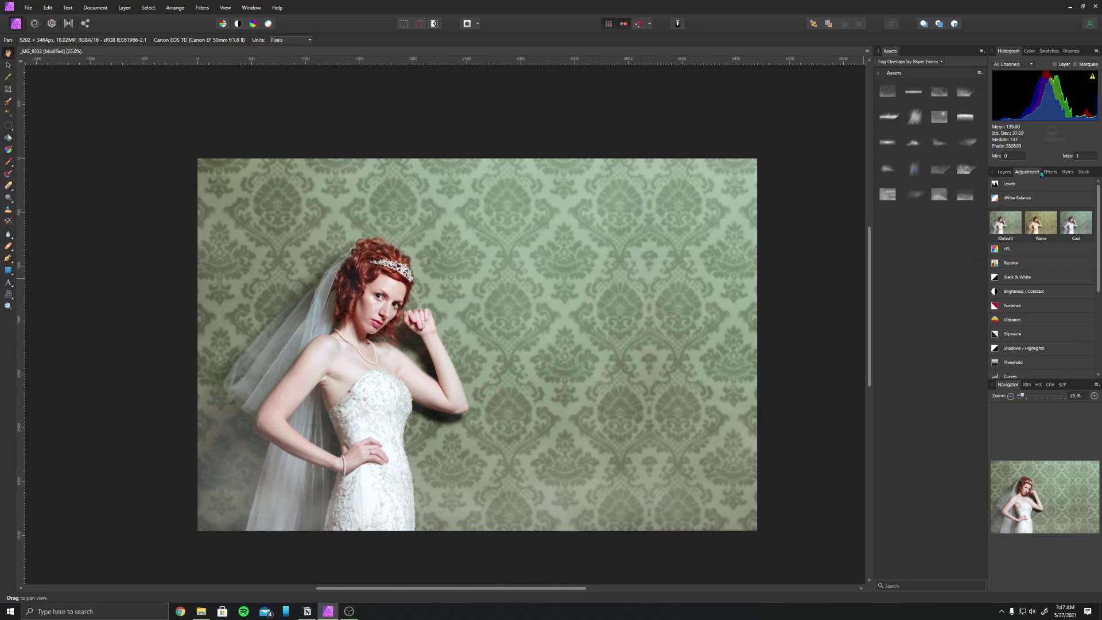
left_click(1048, 173)
left_click(1027, 172)
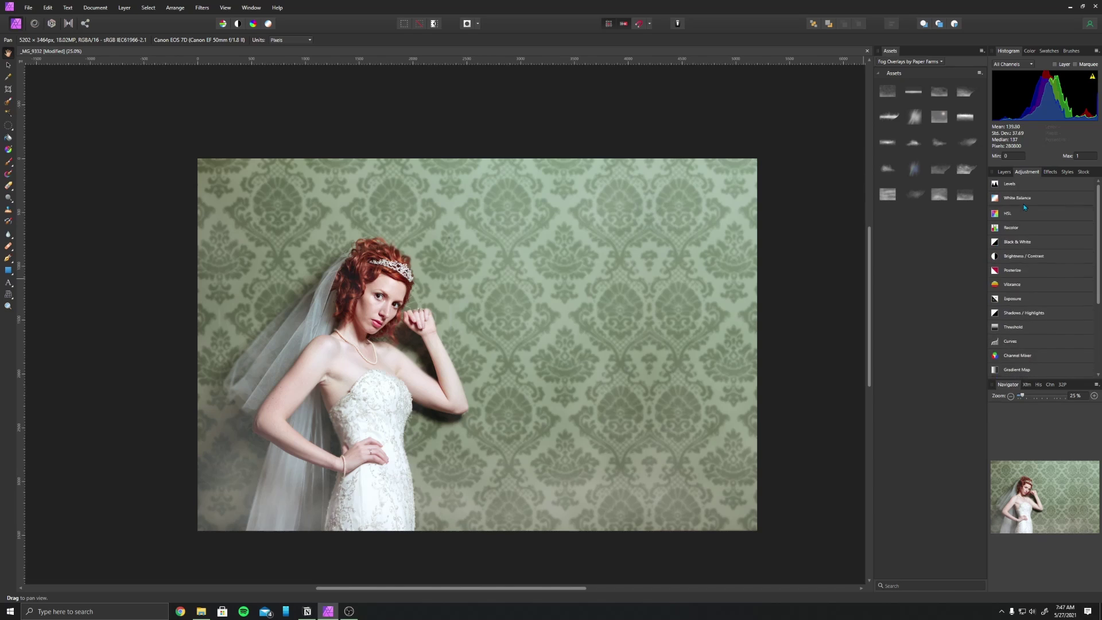
scroll(1002, 287, "down", 3)
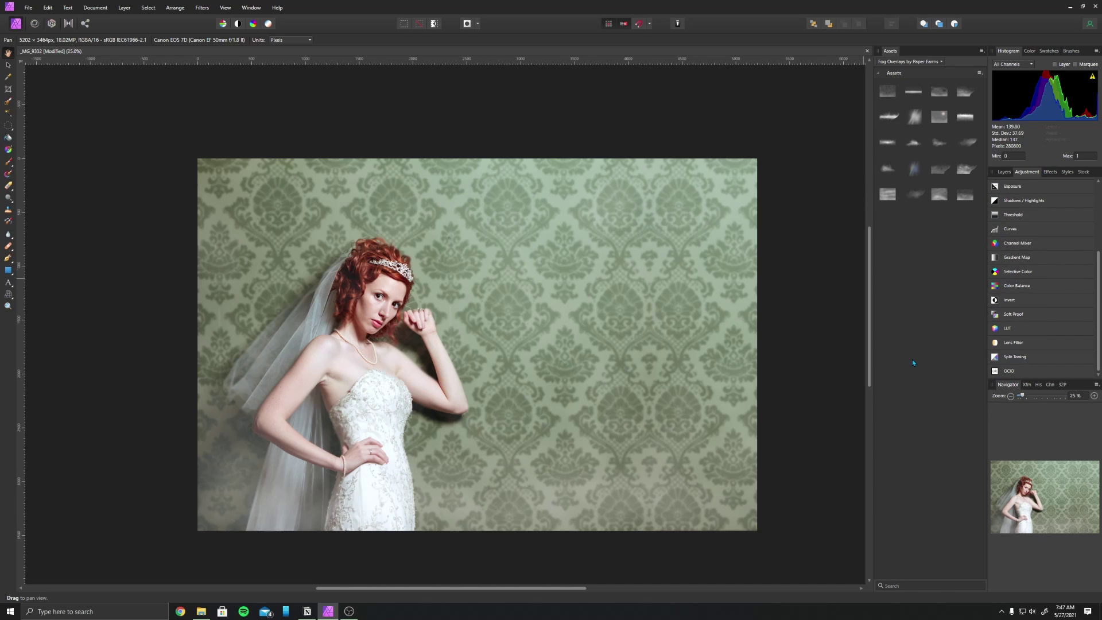